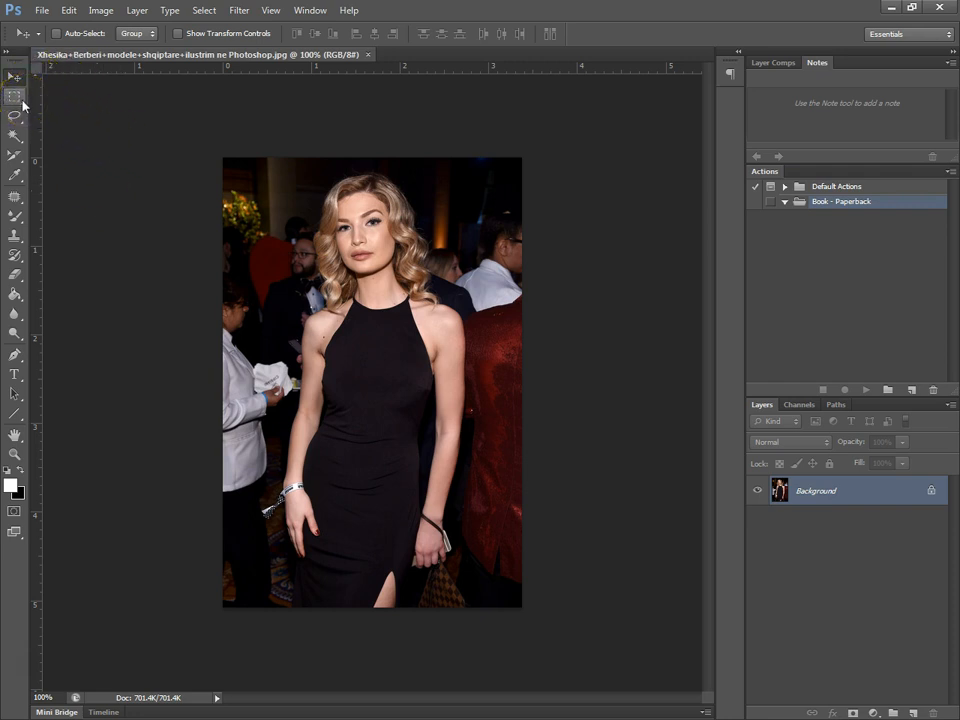
- Draw a rectangular marquee selection around the blonde woman's head and torso with the Rectangular Marquee Tool
{"action": "left_click", "coordinate": [15, 97]}
{"action": "left_click", "coordinate": [14, 96]}
{"action": "left_click", "coordinate": [20, 103]}
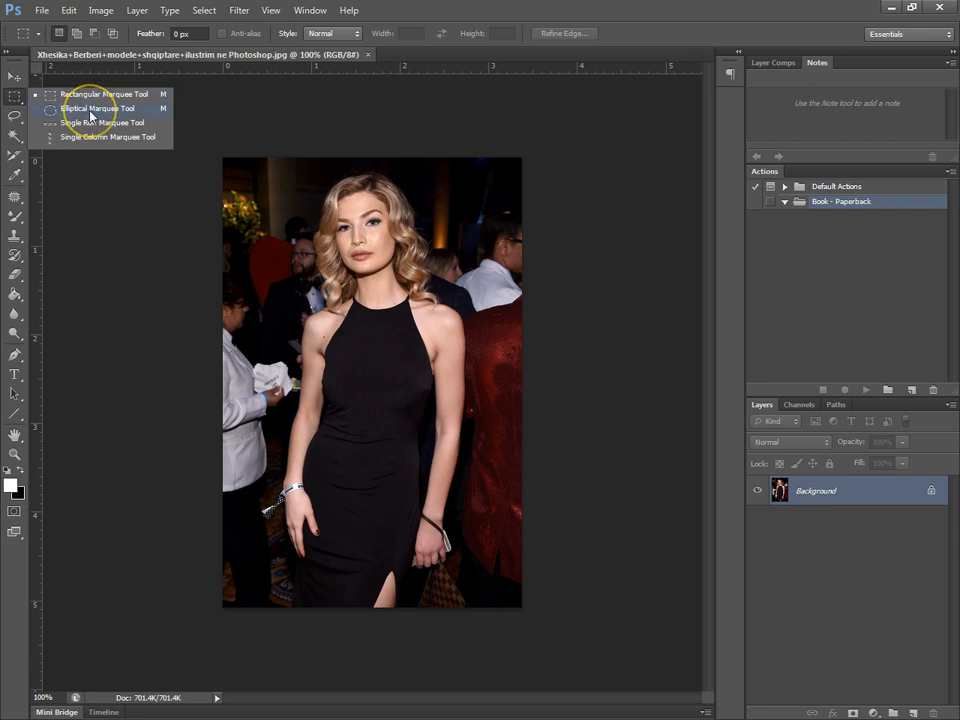
{"action": "left_click", "coordinate": [96, 95]}
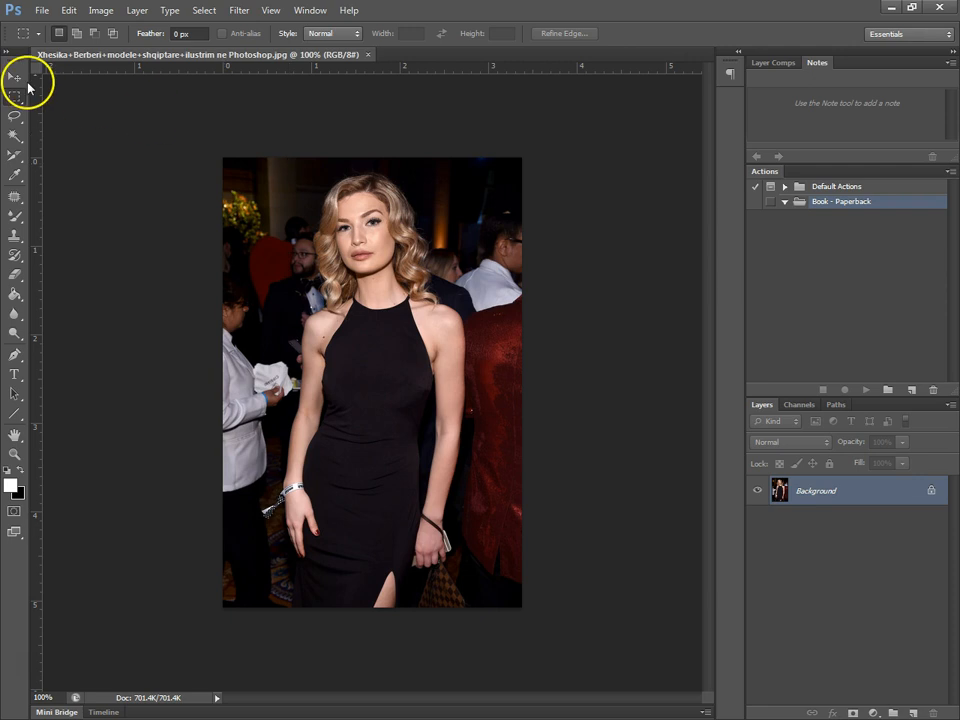
{"action": "left_click", "coordinate": [294, 183]}
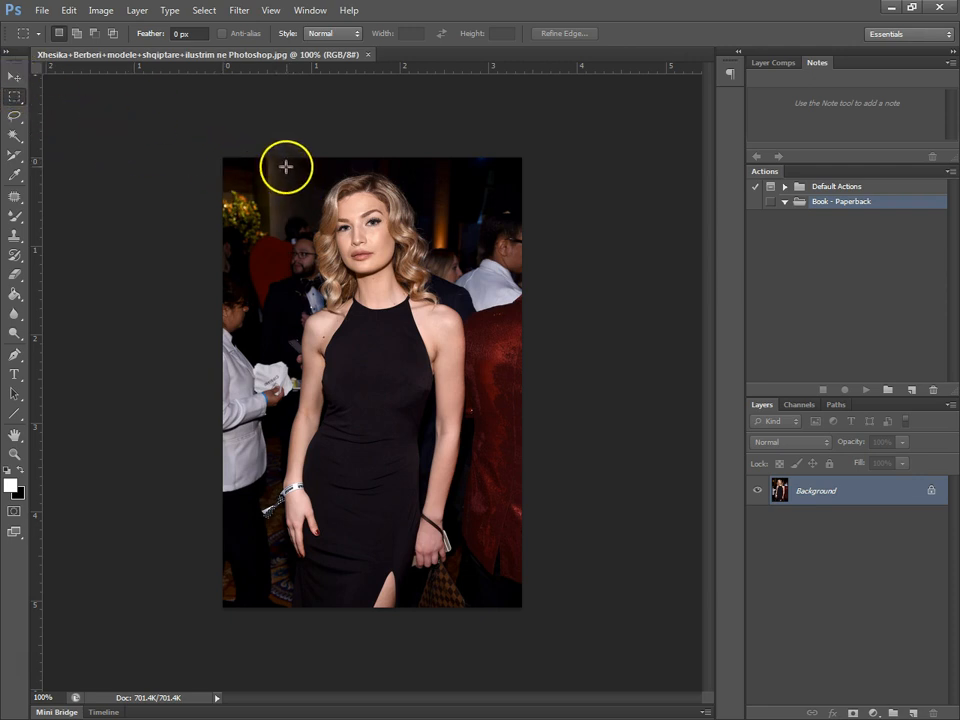
{"action": "left_click_drag", "start_coordinate": [286, 166], "coordinate": [421, 488]}
- Try moving the rectangular selection's contents up and to the right with the Move Tool, undo the move, and deselect
{"action": "left_click", "coordinate": [15, 77]}
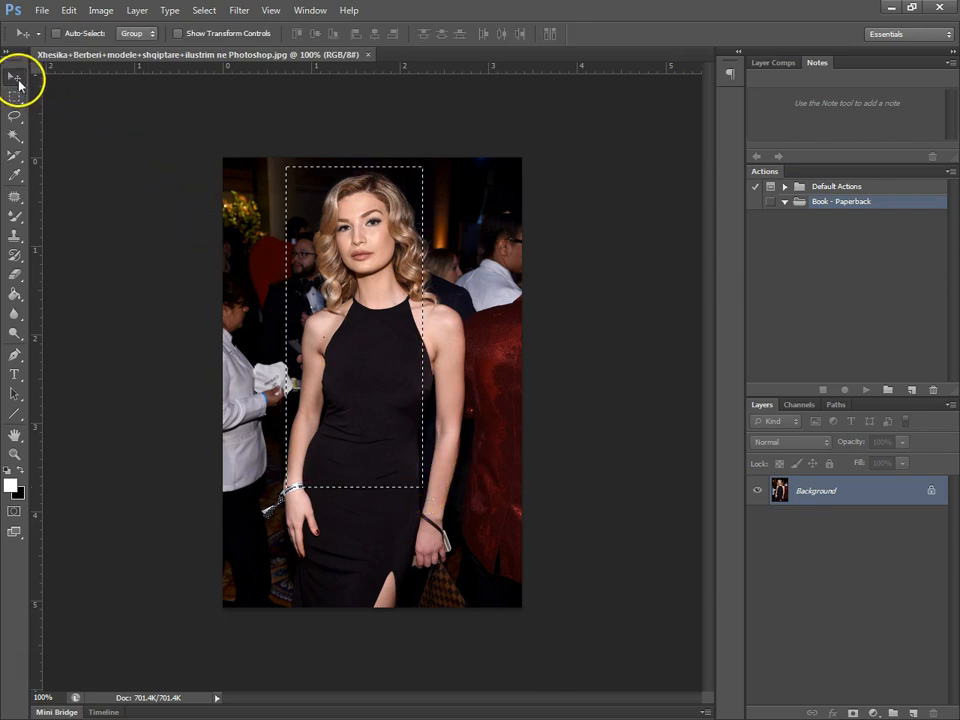
{"action": "left_click_drag", "start_coordinate": [424, 272], "coordinate": [452, 283]}
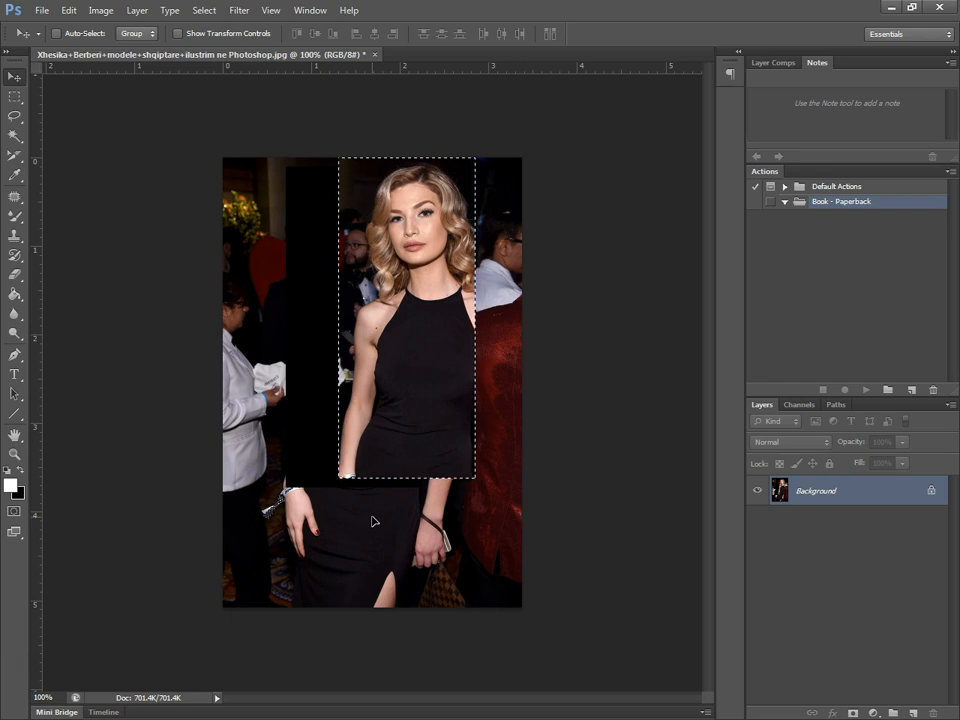
{"action": "key", "text": "ctrl+z"}
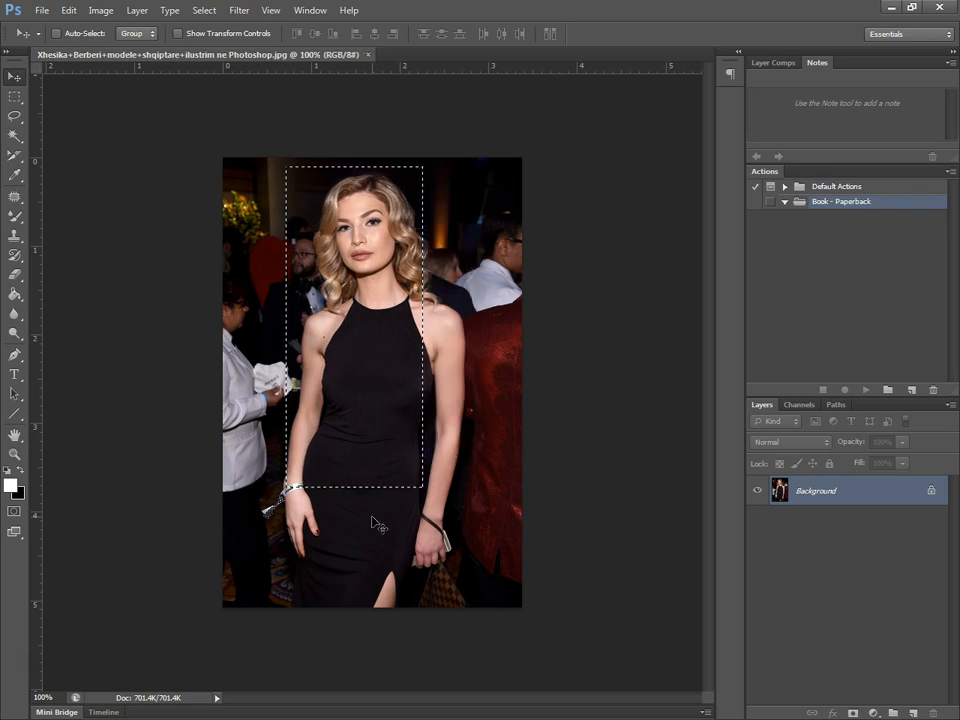
{"action": "left_click", "coordinate": [467, 476]}
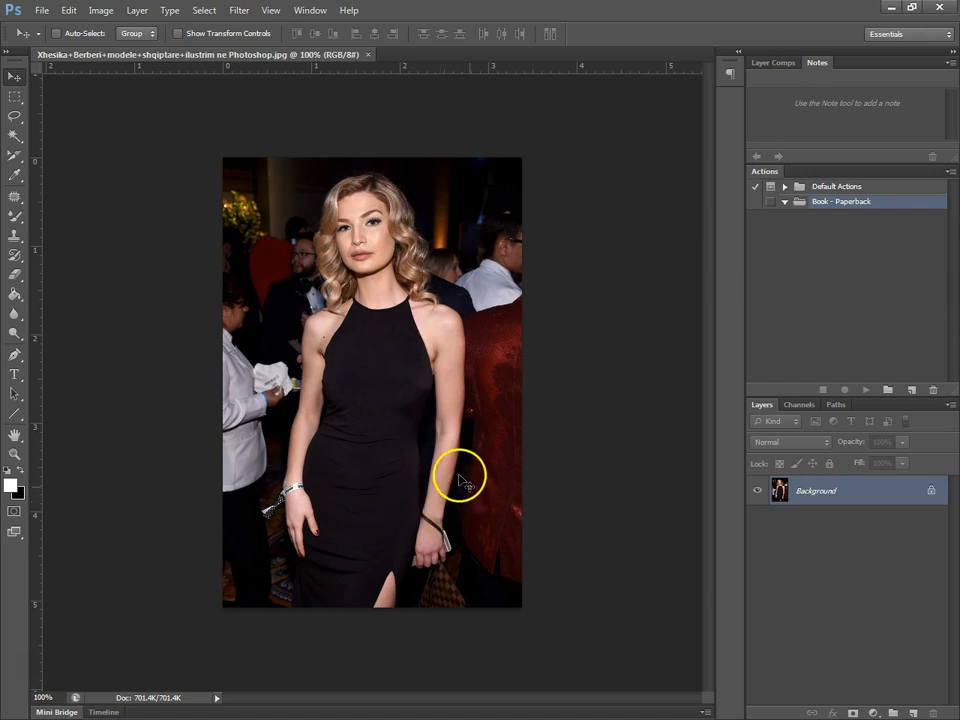
{"action": "left_click", "coordinate": [170, 163]}
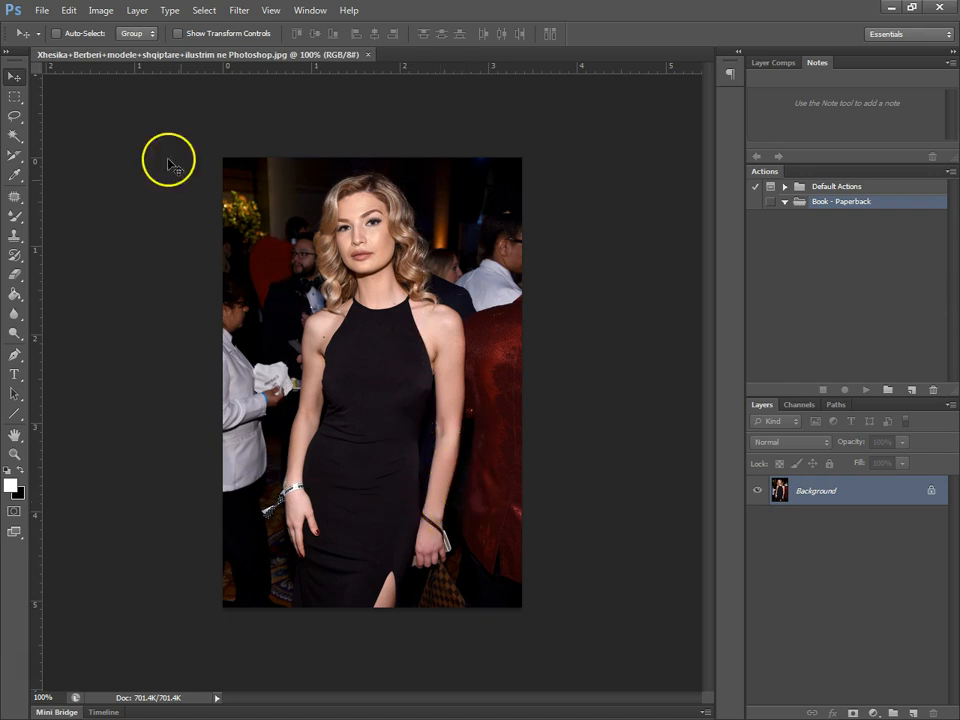
- Draw a marquee over the woman's head and shoulders, constraining it to a square of about 2.1 cm before releasing the constraint, and deselect it
{"action": "left_click", "coordinate": [18, 97]}
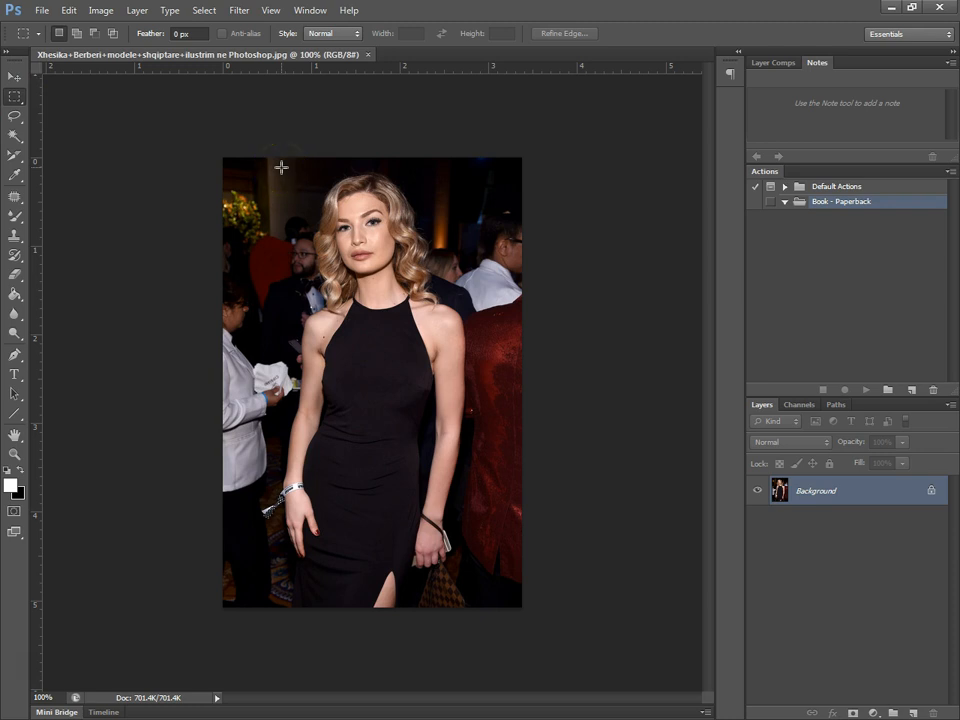
{"action": "left_click_drag", "start_coordinate": [281, 167], "coordinate": [495, 359]}
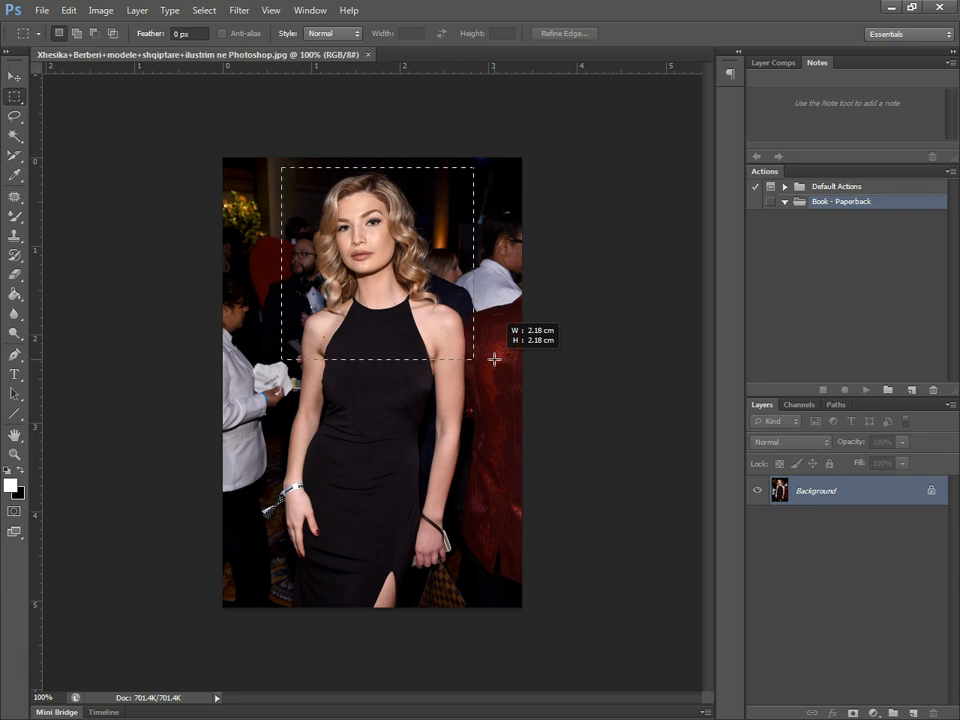
{"action": "left_click_drag", "start_coordinate": [494, 359], "coordinate": [518, 352]}
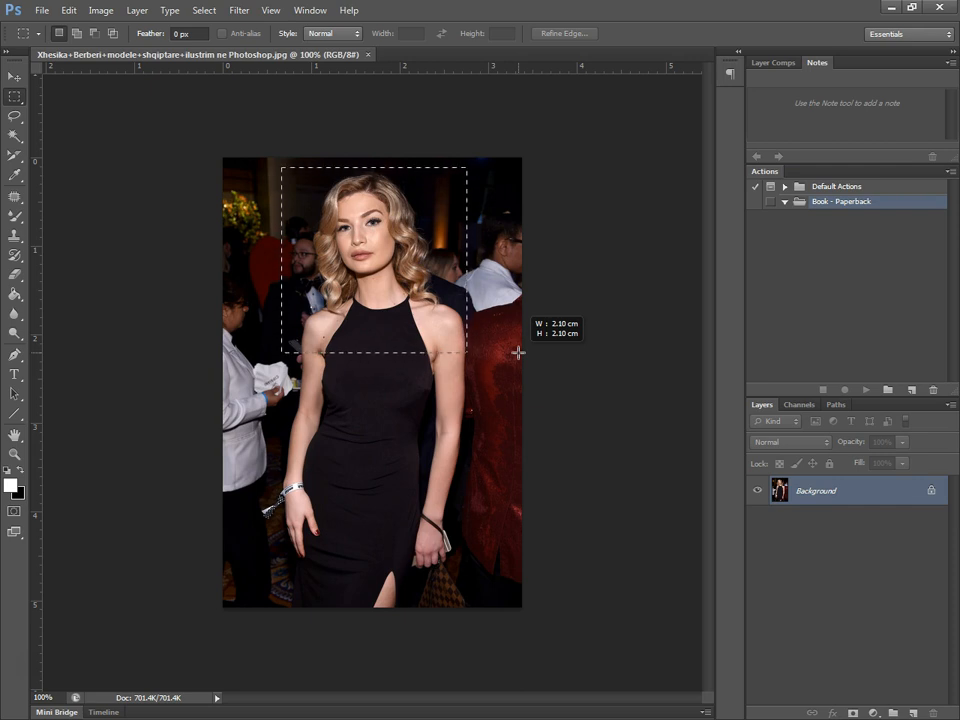
{"action": "mouse_move", "coordinate": [518, 352]}
{"action": "left_mouse_down"}
{"action": "mouse_move", "coordinate": [521, 324]}
{"action": "mouse_move", "coordinate": [526, 346]}
{"action": "left_mouse_up"}
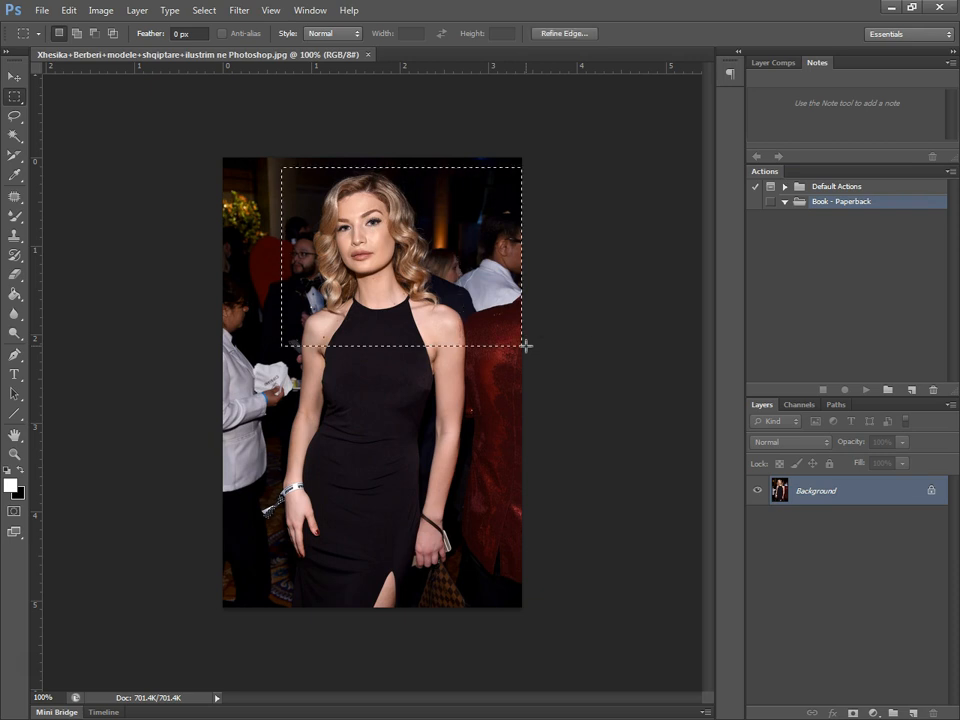
{"action": "left_click", "coordinate": [408, 415]}
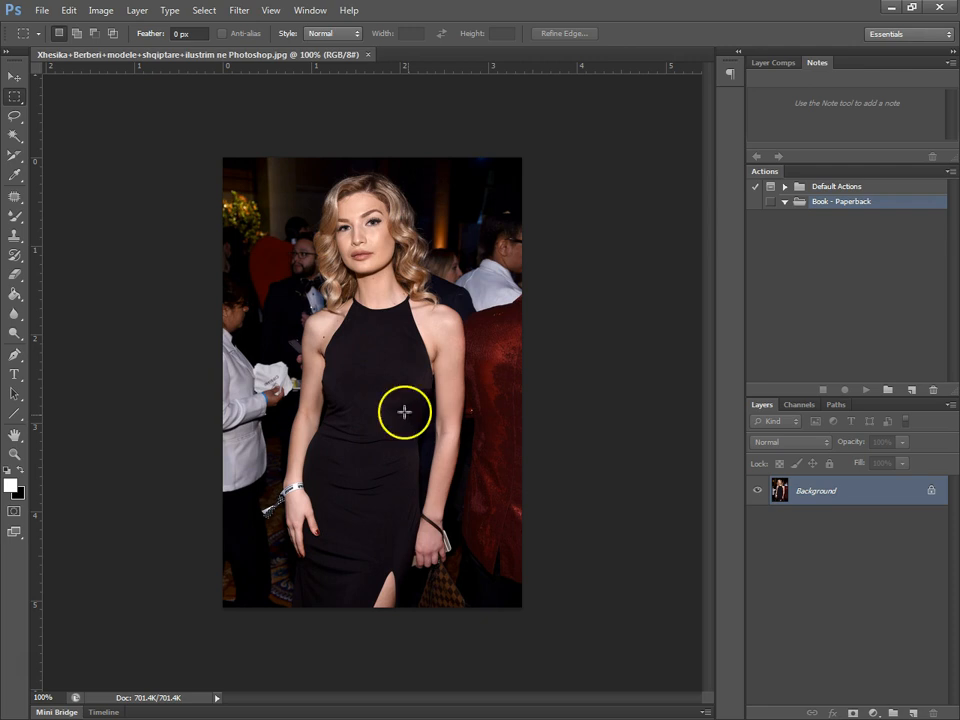
- Draw a tall oval selection around the woman's head and upper body with the Elliptical Marquee Tool
{"action": "right_click", "coordinate": [20, 99]}
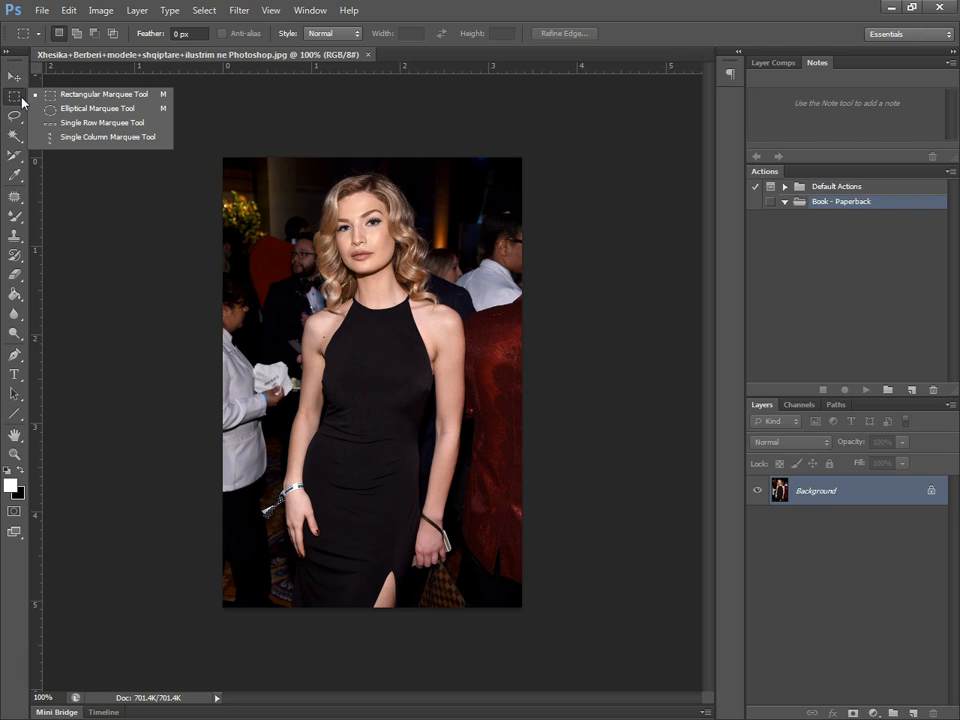
{"action": "left_click", "coordinate": [92, 109]}
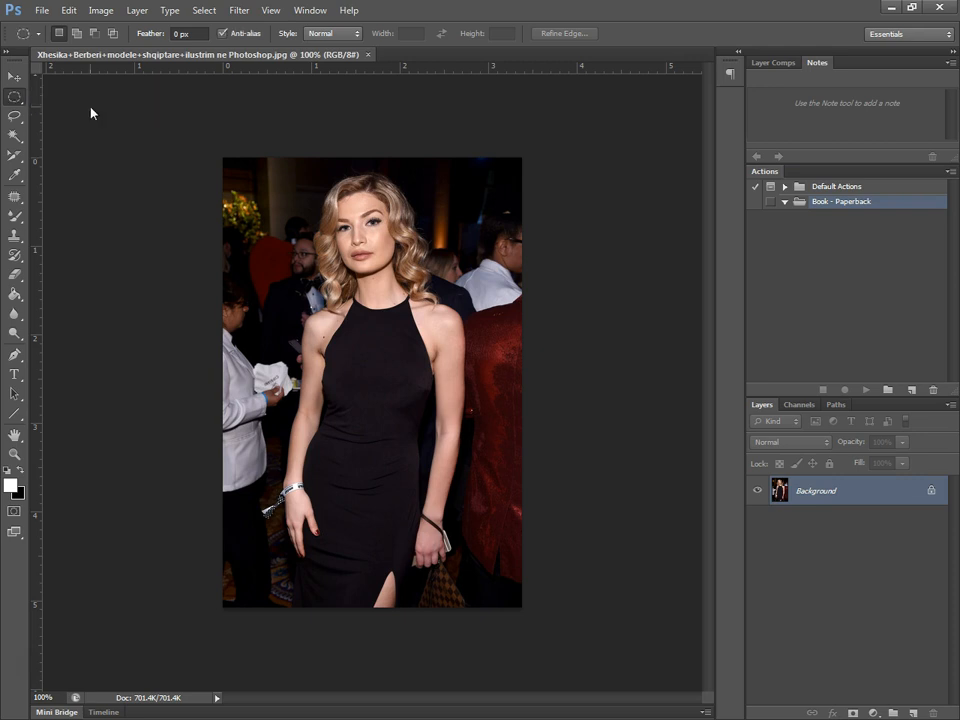
{"action": "left_click_drag", "start_coordinate": [284, 170], "coordinate": [458, 598]}
{"action": "left_click_drag", "start_coordinate": [453, 543], "coordinate": [433, 437]}
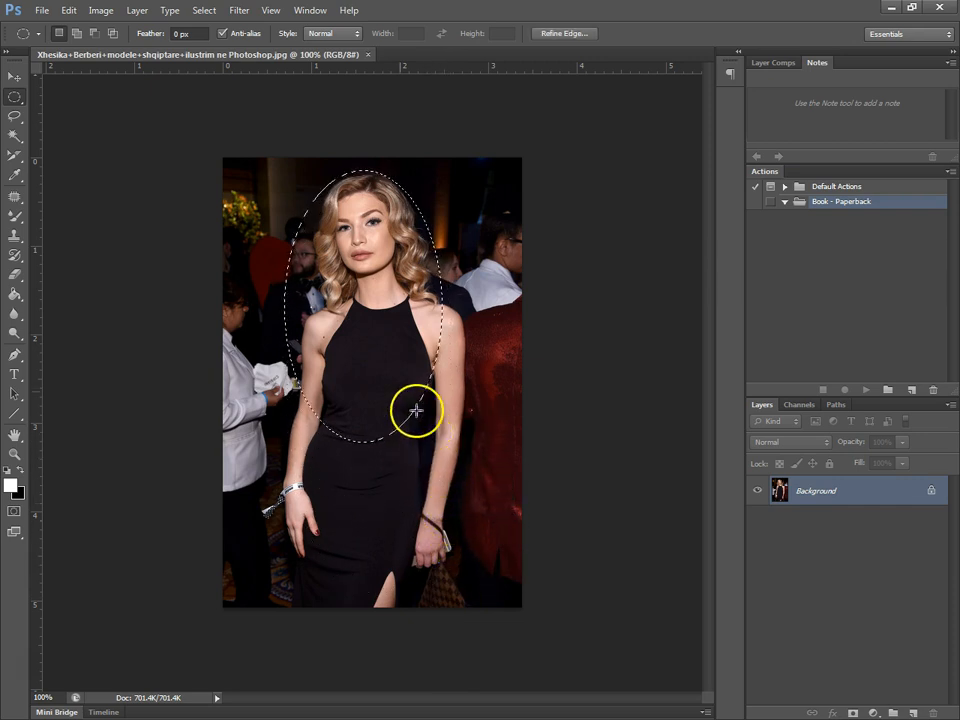
- Try shifting the oval selection's contents slightly with the Move Tool, undo the move, and clear the selection
{"action": "left_click", "coordinate": [15, 77]}
{"action": "left_click_drag", "start_coordinate": [310, 245], "coordinate": [337, 272]}
{"action": "key", "text": "ctrl+z"}
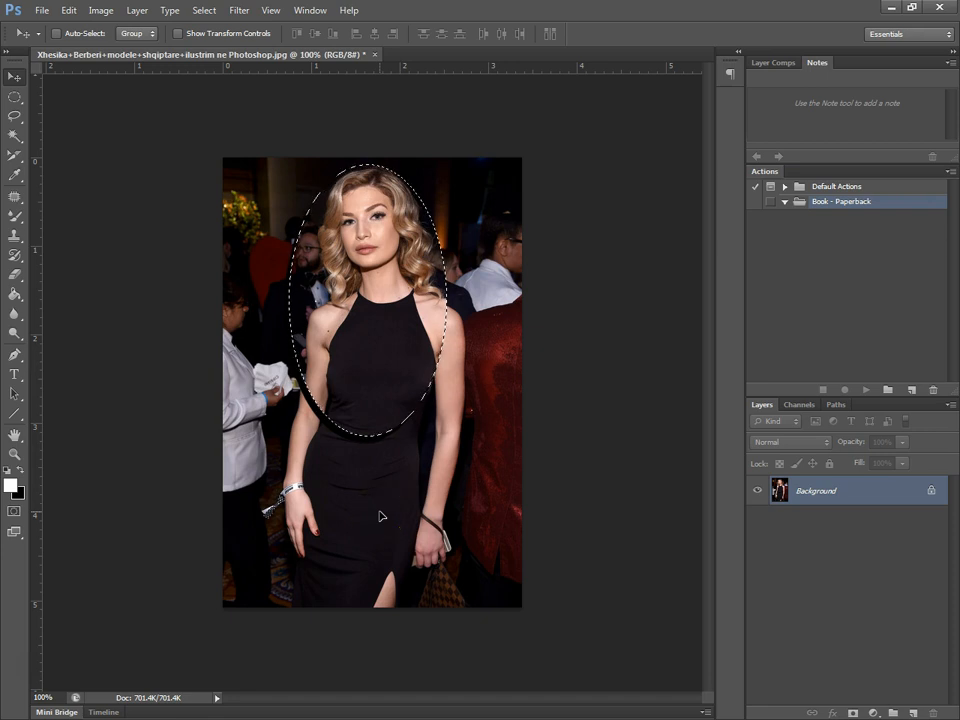
{"action": "key", "text": "ctrl+alt+z"}
{"action": "left_click", "coordinate": [412, 458]}
- Draw a wide elliptical marquee selection around the woman's head and neck
{"action": "left_click", "coordinate": [18, 97]}
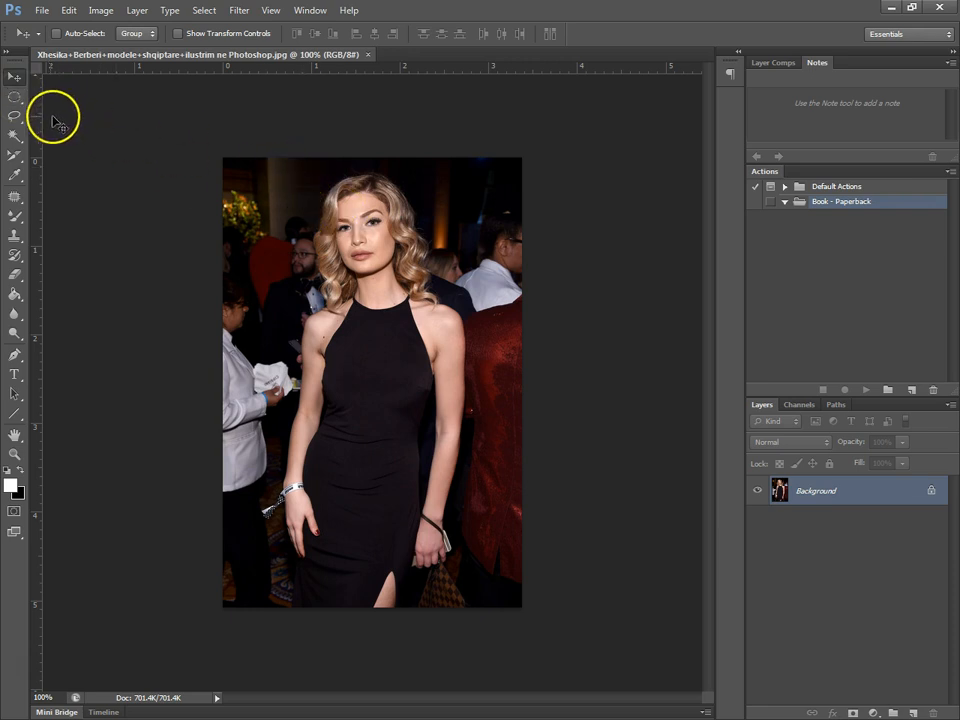
{"action": "left_click", "coordinate": [17, 97]}
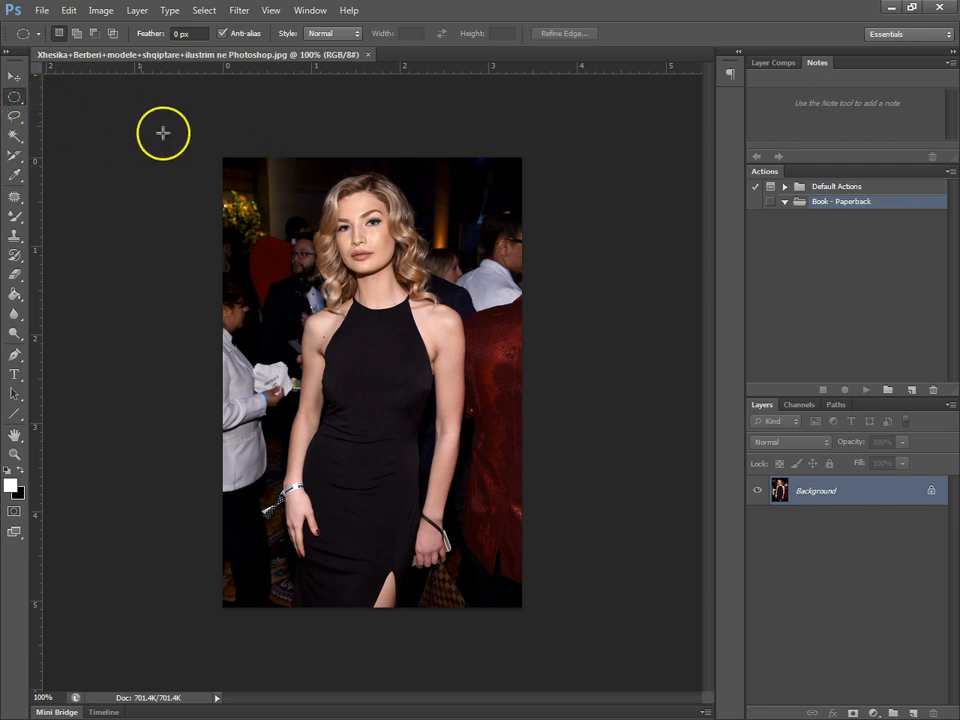
{"action": "left_click_drag", "start_coordinate": [296, 163], "coordinate": [471, 320]}
- Try moving the selected head down over the dress, undo the move, and deselect the ellipse
{"action": "left_click", "coordinate": [14, 76]}
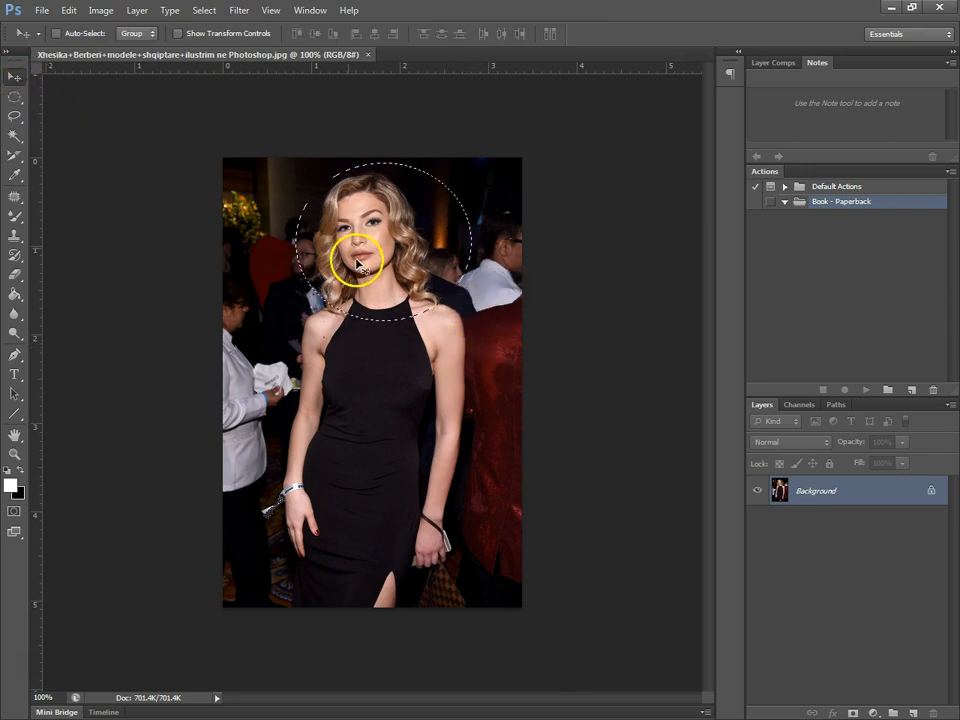
{"action": "left_click_drag", "start_coordinate": [364, 221], "coordinate": [326, 316]}
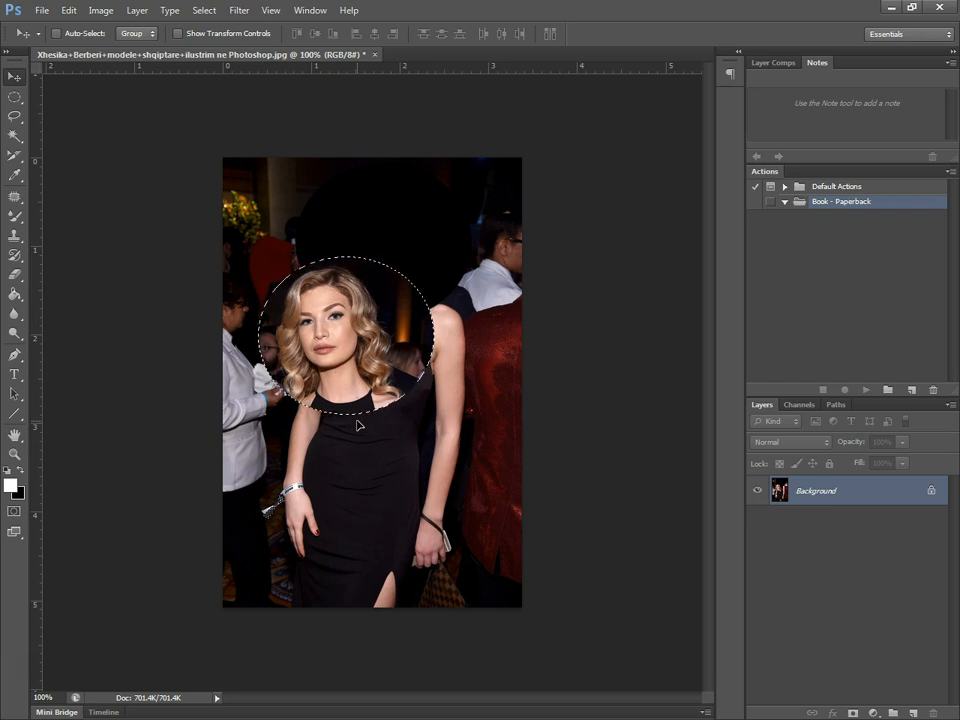
{"action": "key", "text": "ctrl+z"}
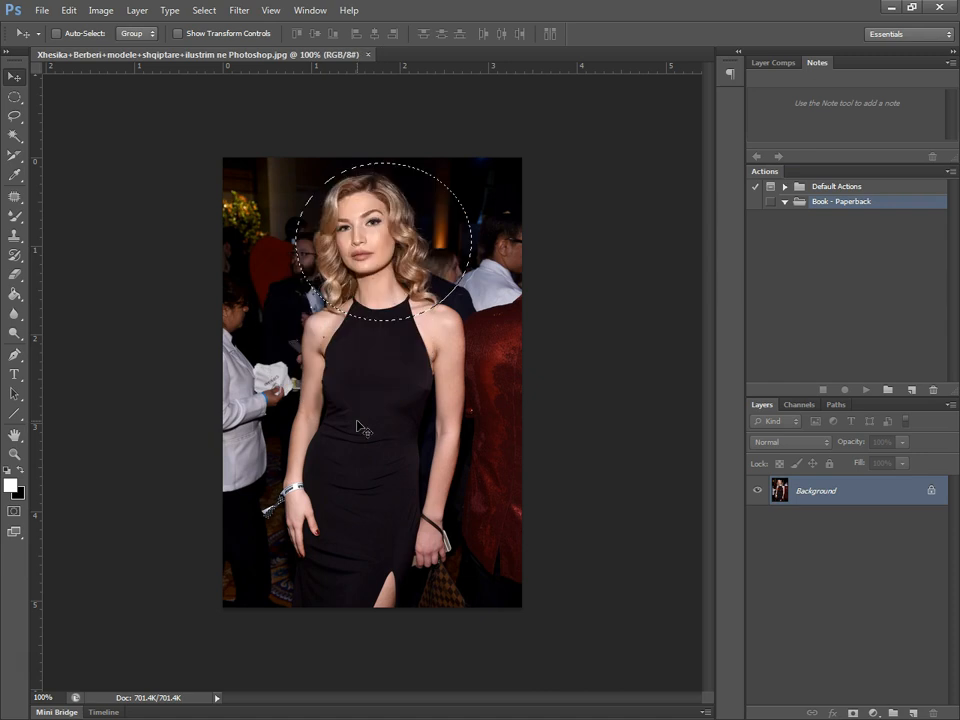
{"action": "left_click", "coordinate": [372, 434]}
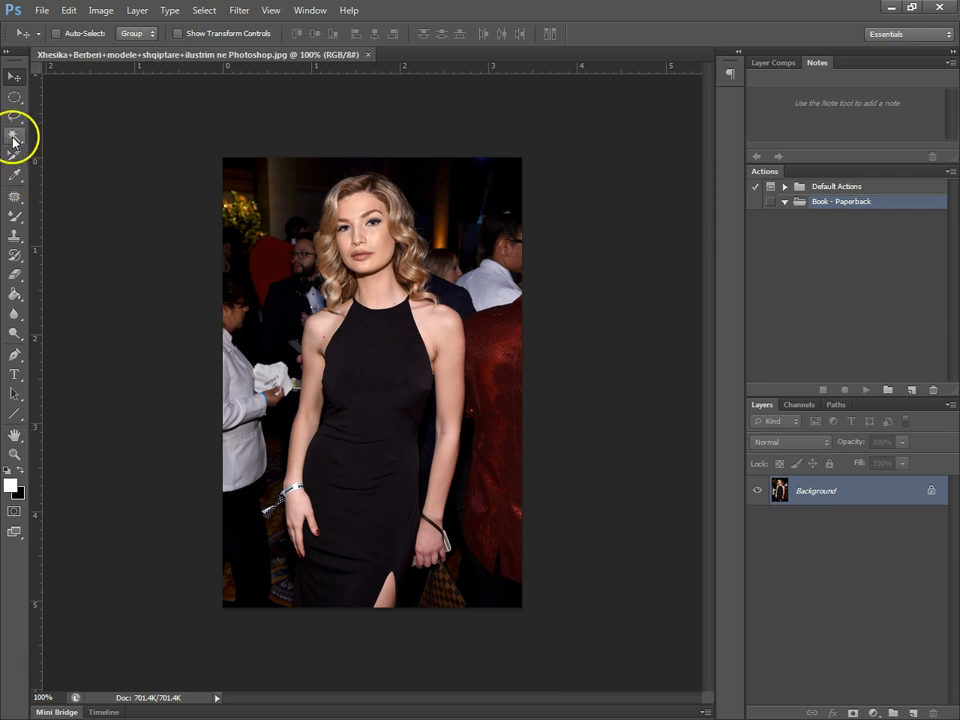
- Select a single pixel row across the photo at the woman's shoulder height with the Single Row Marquee Tool
{"action": "left_click", "coordinate": [16, 99]}
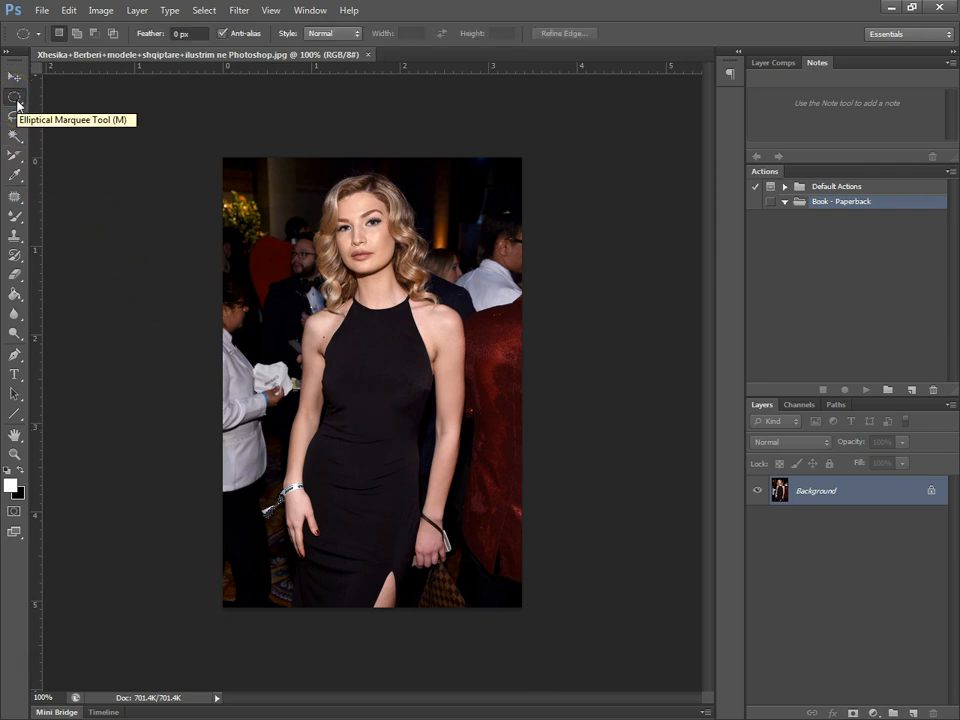
{"action": "right_click", "coordinate": [16, 99]}
{"action": "left_click", "coordinate": [120, 123]}
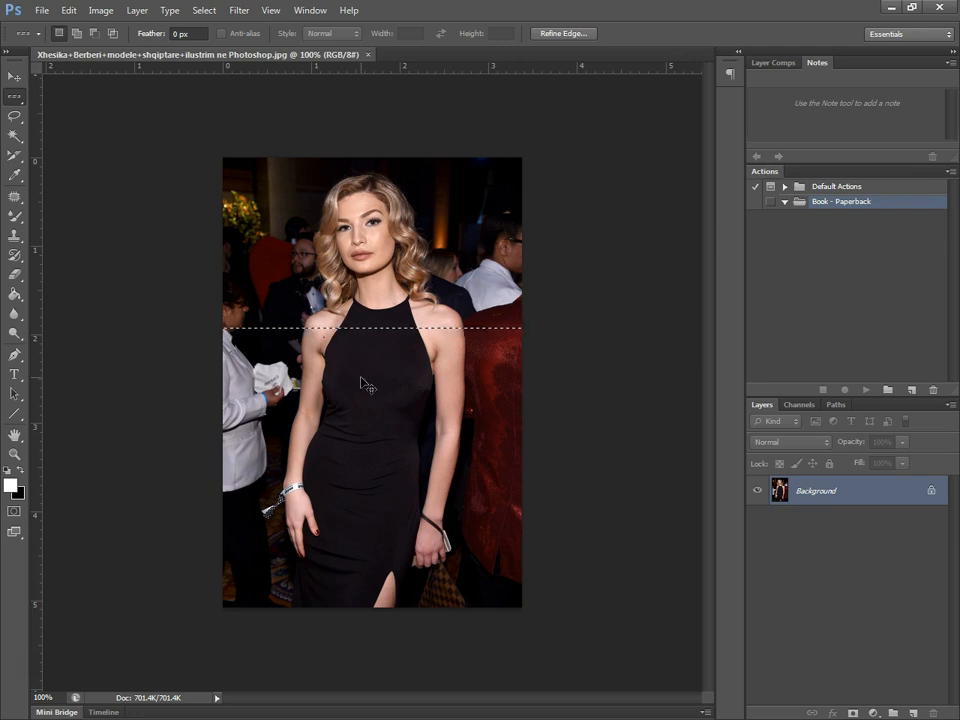
- Examine the thickness of the single-row selection at up to 1200% magnification where it crosses the dress and shoulder, and return to 100%
{"action": "key", "text": "ctrl+plus"}
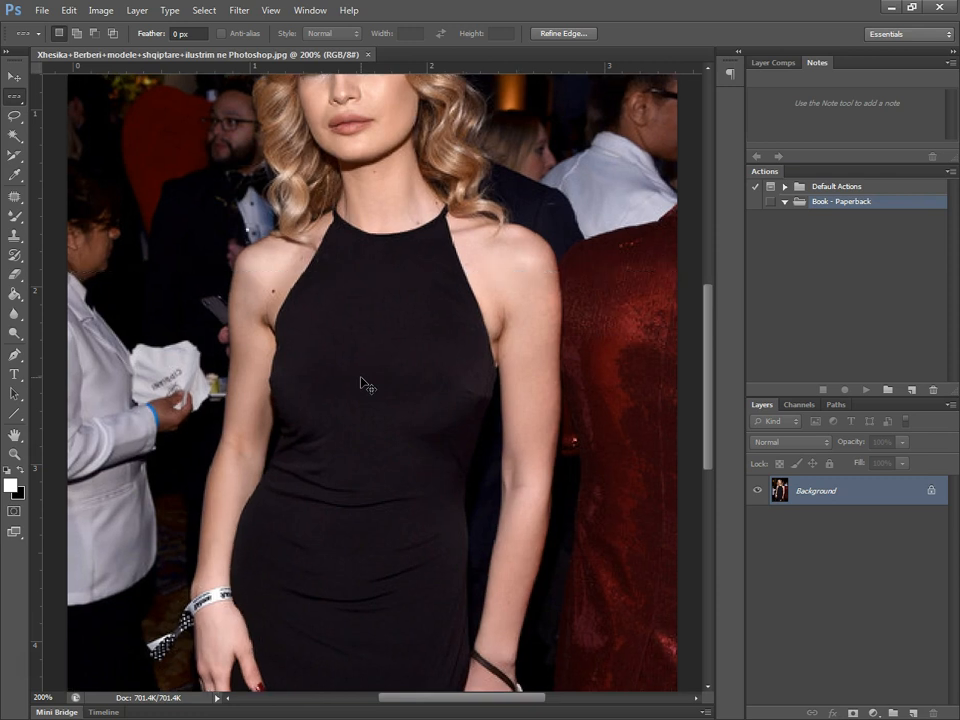
{"action": "key", "text": "ctrl+plus"}
{"action": "key", "text": "ctrl+plus"}
{"action": "key", "text": "ctrl+plus"}
{"action": "key", "text": "ctrl+plus"}
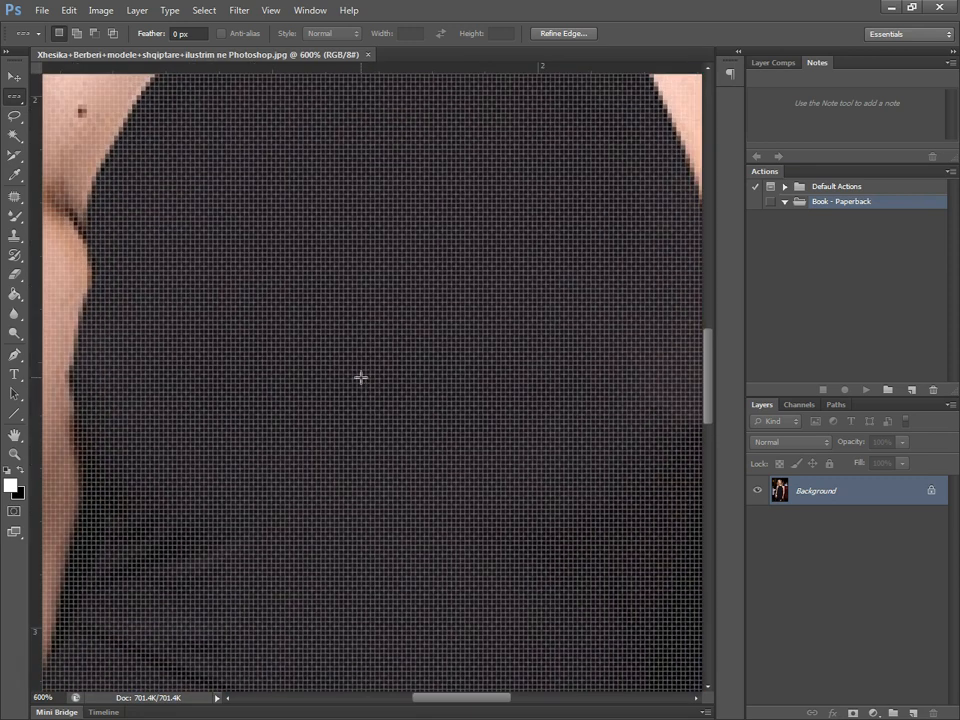
{"action": "left_click_drag", "start_coordinate": [709, 384], "coordinate": [705, 347]}
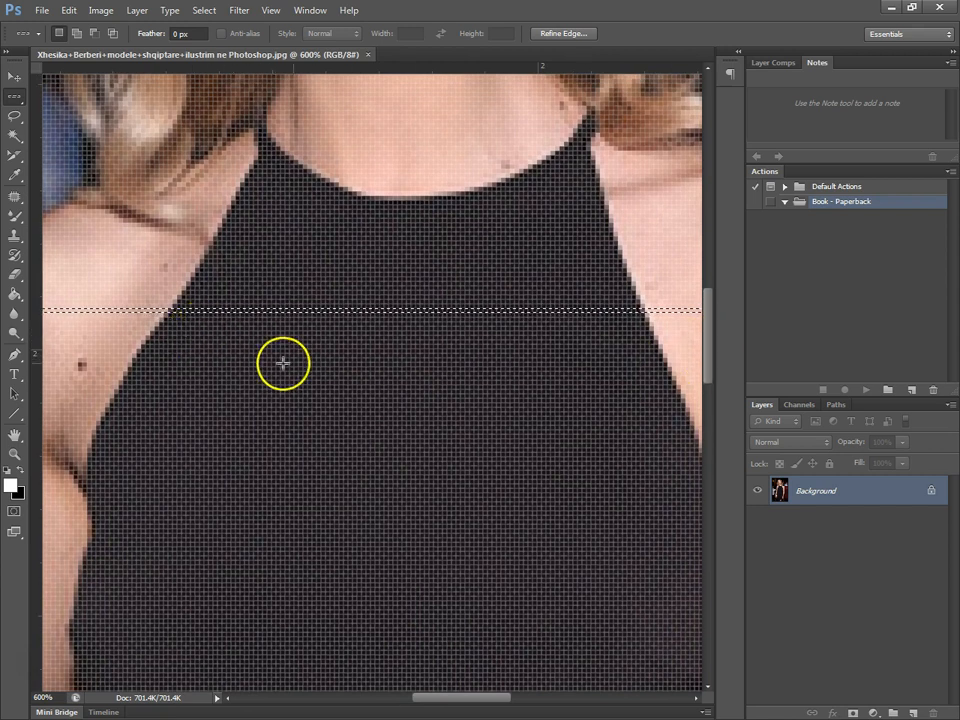
{"action": "scroll", "coordinate": [300, 370], "scroll_direction": "up", "scroll_amount": 1}
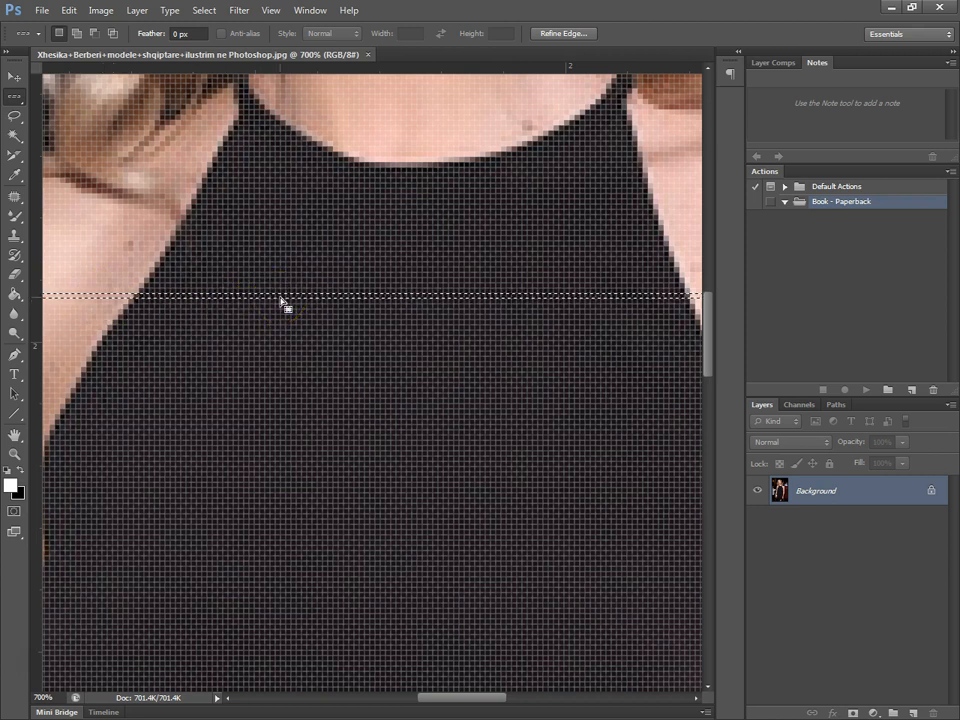
{"action": "key", "text": "ctrl+plus"}
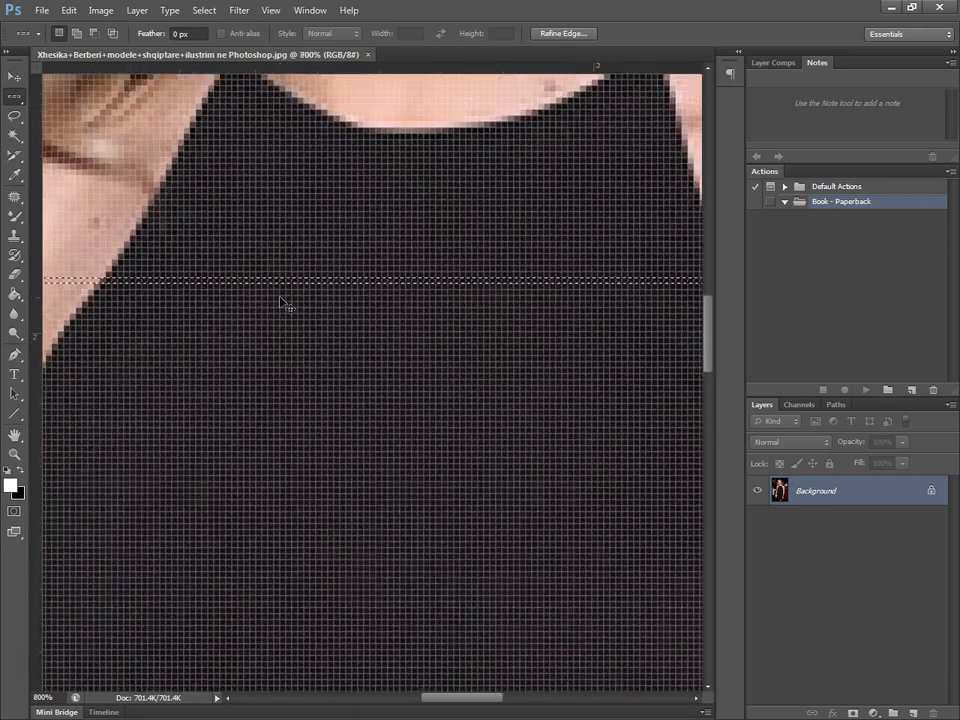
{"action": "key", "text": "ctrl+plus"}
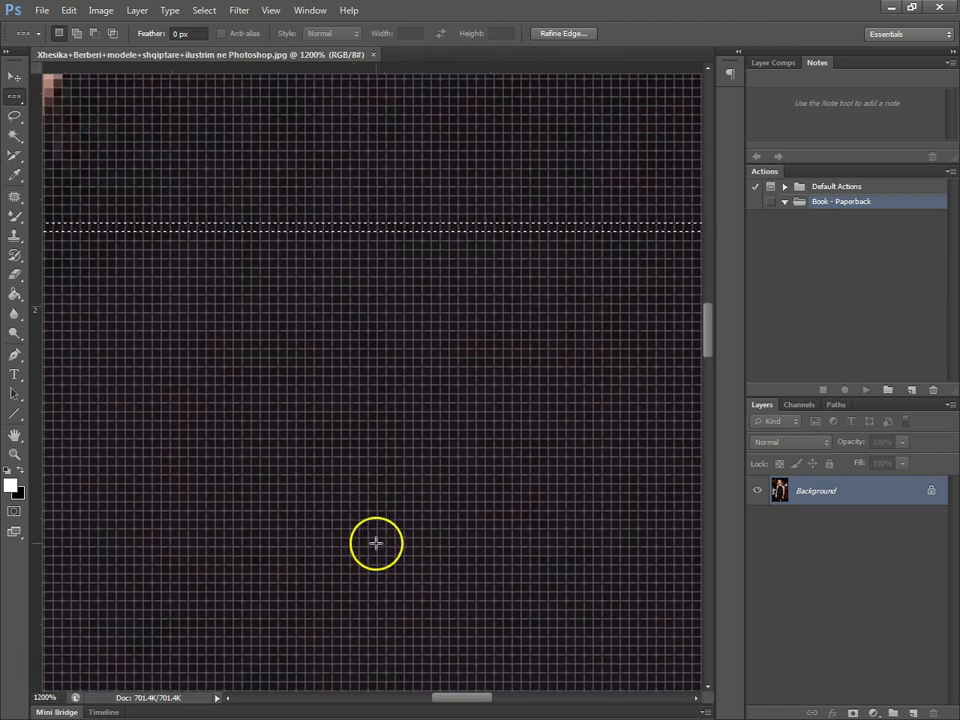
{"action": "left_click_drag", "start_coordinate": [476, 696], "coordinate": [420, 699]}
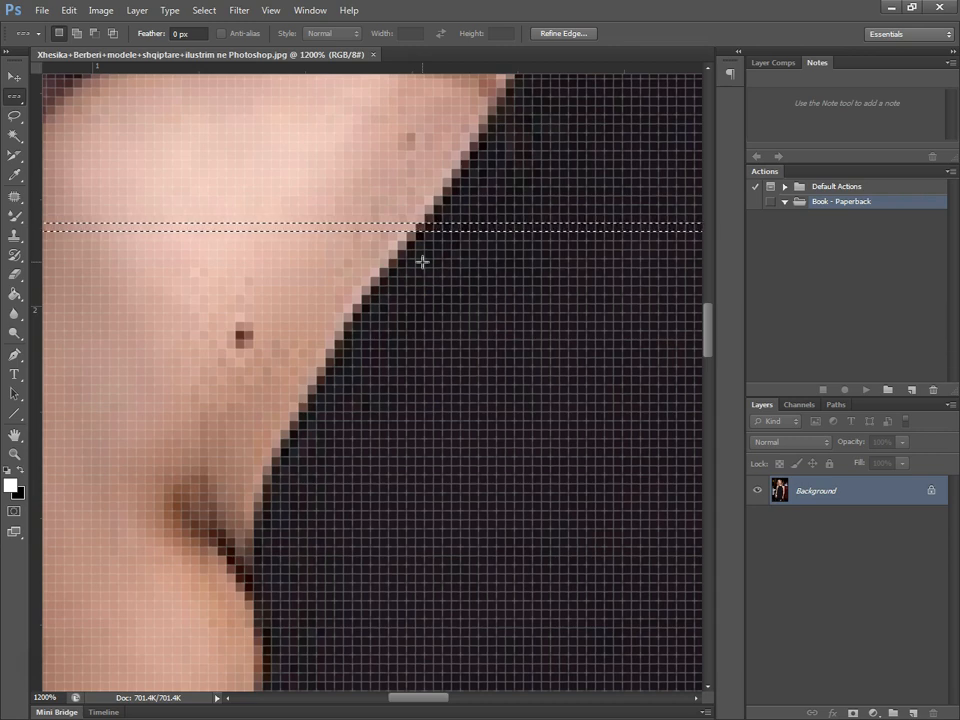
{"action": "scroll", "coordinate": [424, 268], "scroll_direction": "down", "scroll_amount": 3}
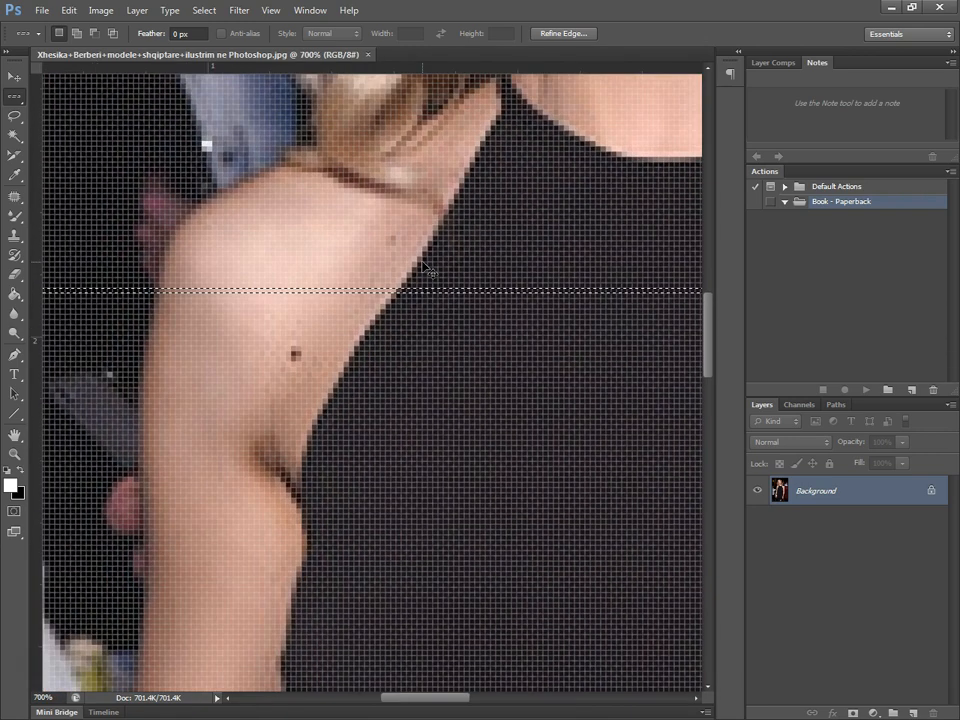
{"action": "scroll", "coordinate": [423, 266], "scroll_direction": "down", "scroll_amount": 4}
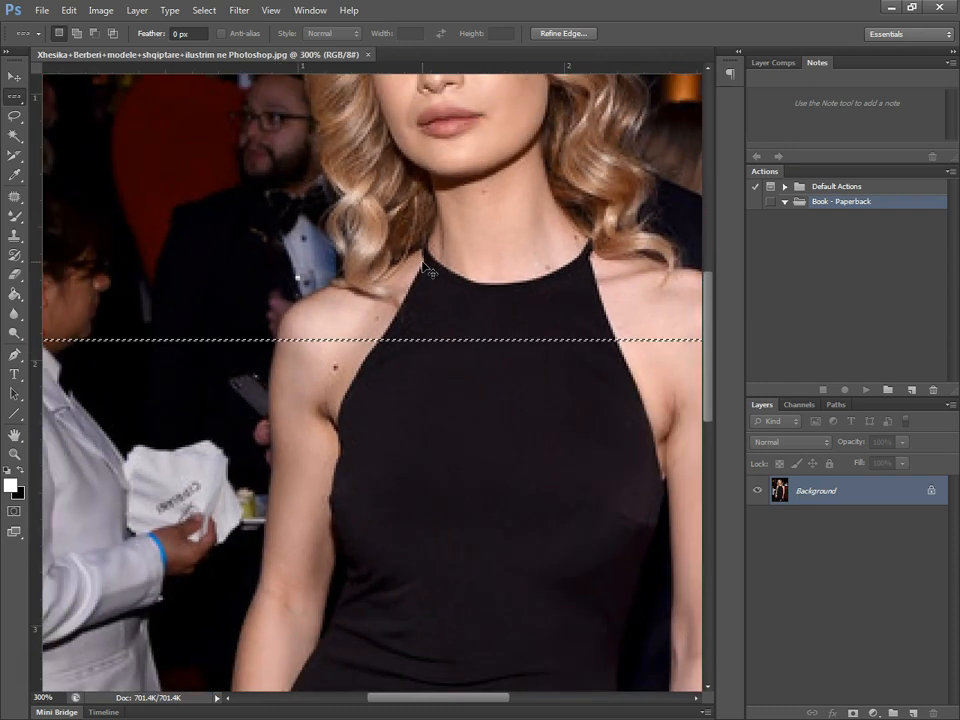
{"action": "scroll", "coordinate": [424, 268], "scroll_direction": "down", "scroll_amount": 1}
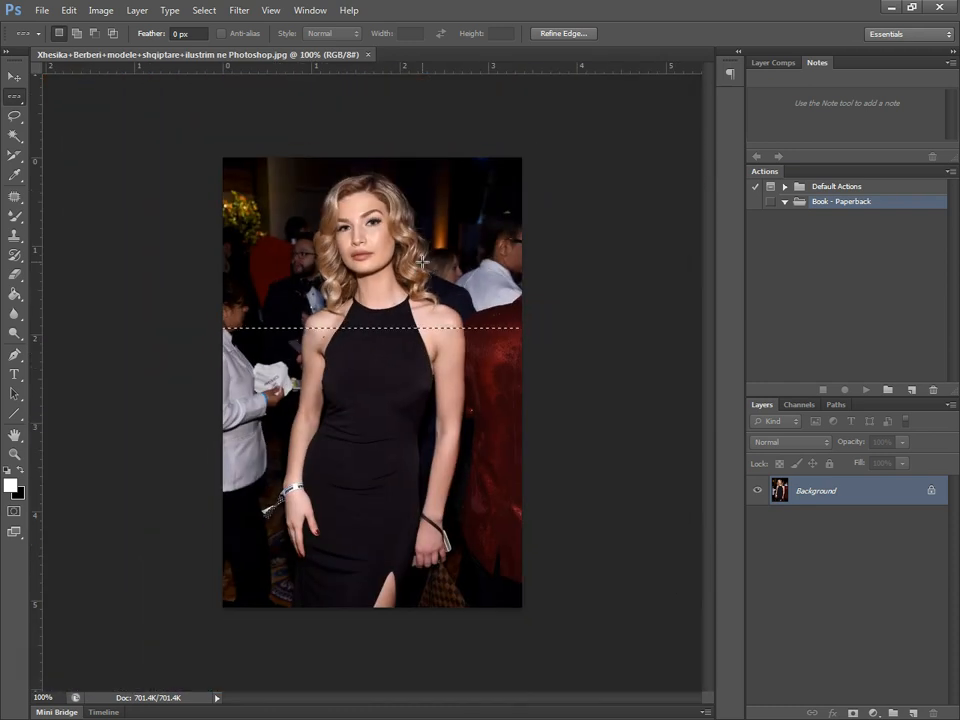
- Try selecting a pixel row lower across the woman's arm, undo it, and clear the single-row selection
{"action": "left_click", "coordinate": [305, 399]}
{"action": "key", "text": "ctrl+z"}
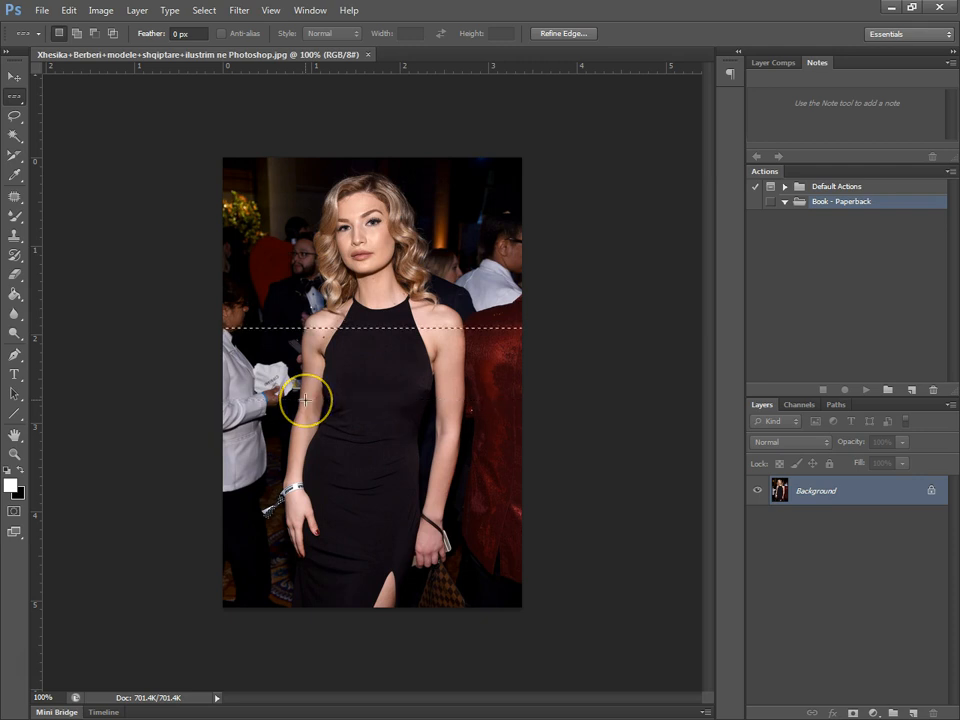
{"action": "key", "text": "ctrl+z"}
{"action": "left_click", "coordinate": [325, 435]}
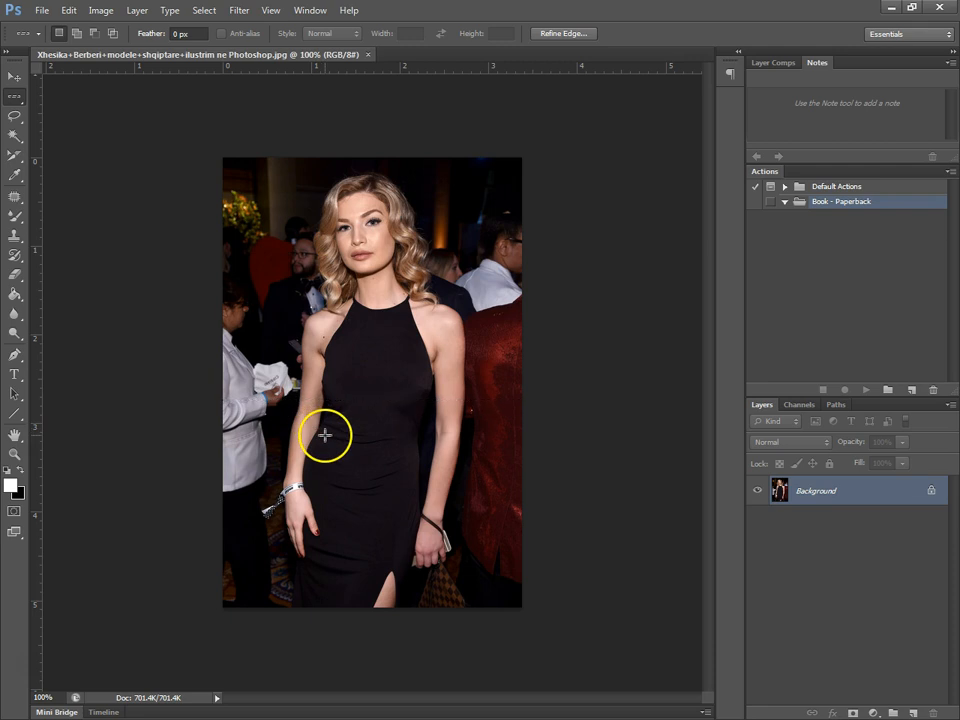
{"action": "key", "text": "ctrl+d"}
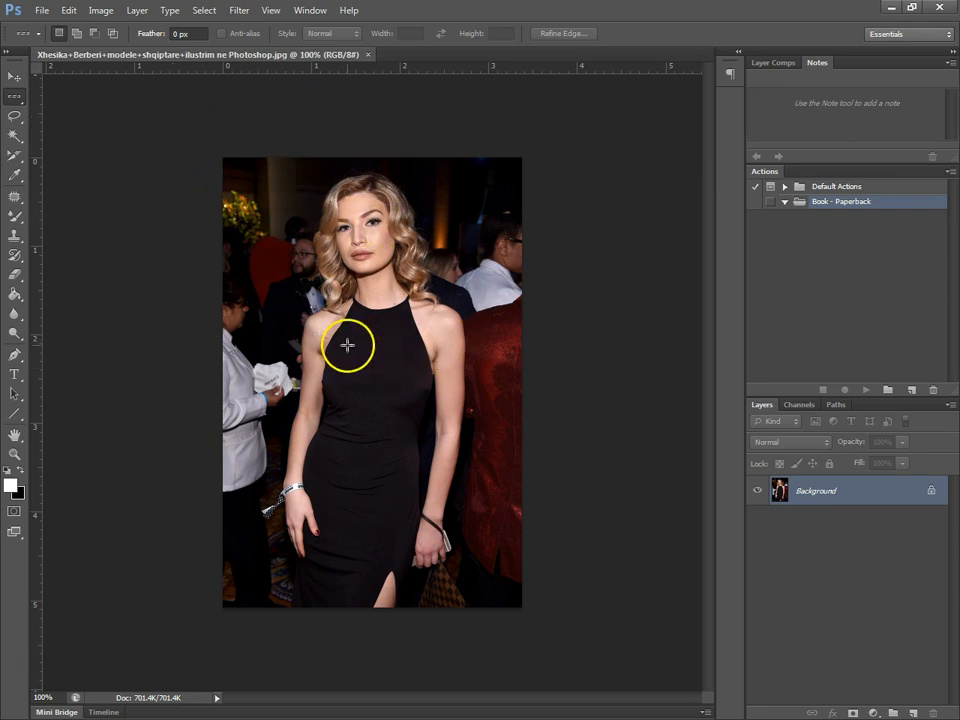
- Select a single pixel column beside the woman's hair and through her arm with the Single Column Marquee Tool
{"action": "right_click", "coordinate": [14, 97]}
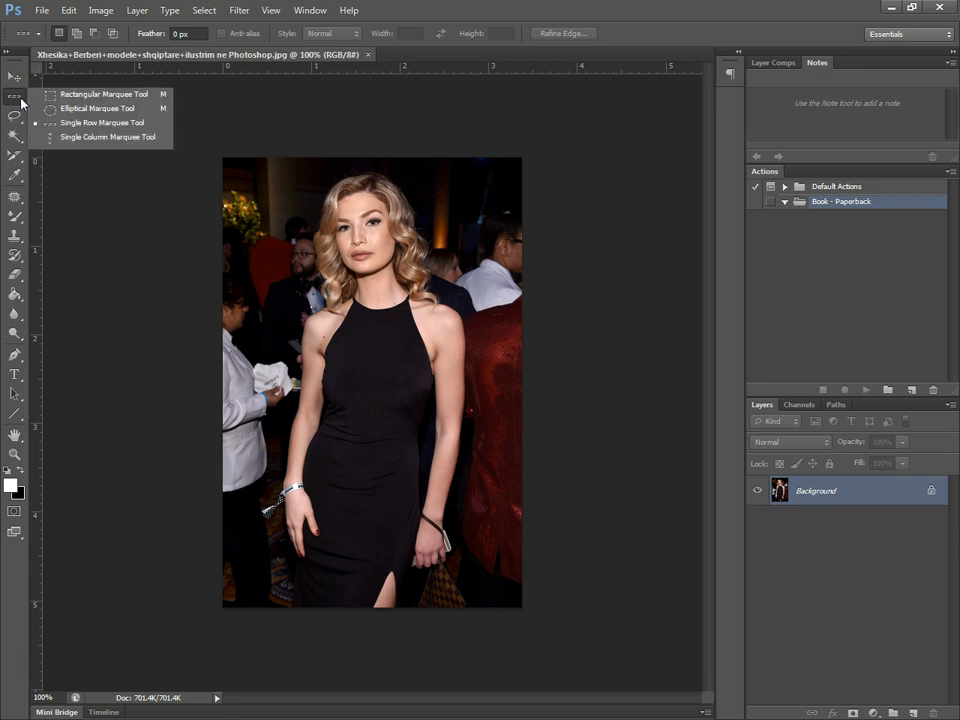
{"action": "left_click", "coordinate": [98, 140]}
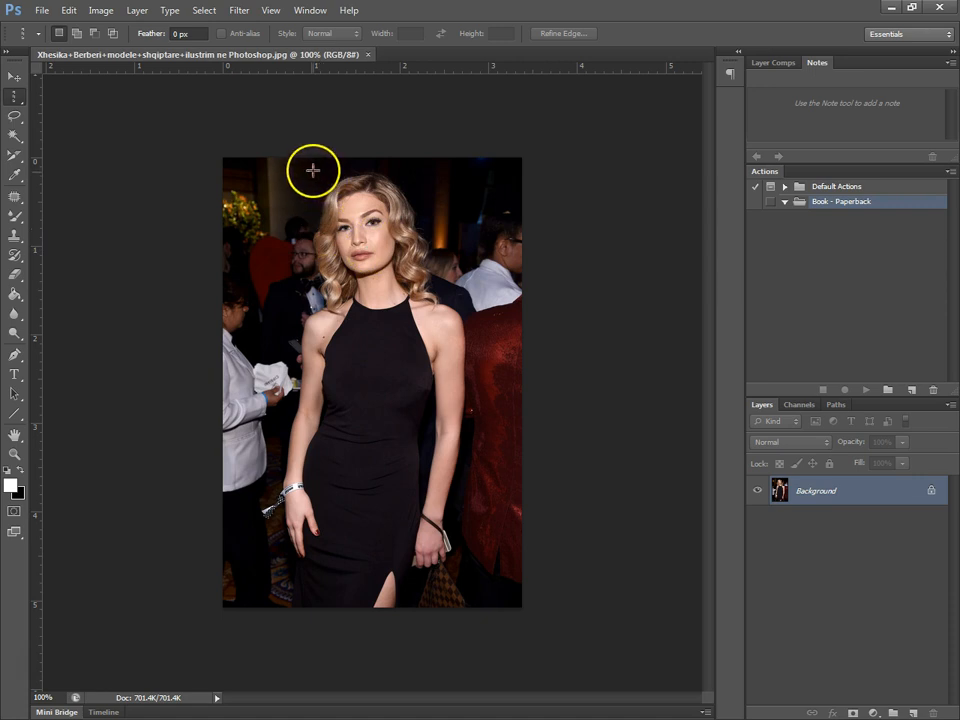
{"action": "left_click_drag", "start_coordinate": [319, 164], "coordinate": [320, 230]}
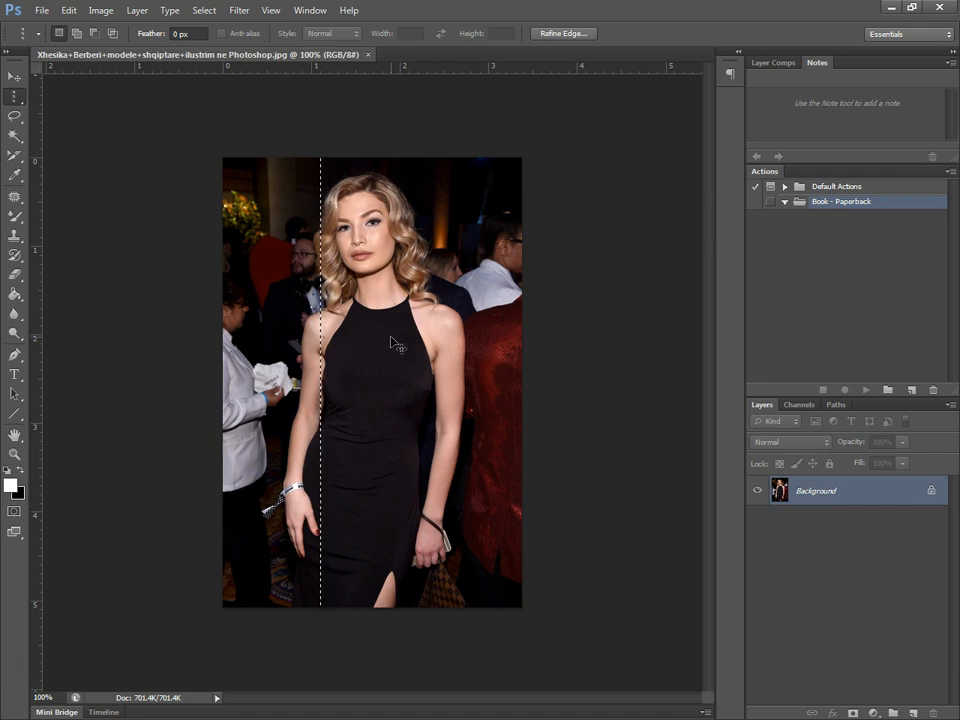
- Move the selected pixel column slightly to the left across the woman's arm with the Move Tool
{"action": "key", "text": "ctrl+plus"}
{"action": "key", "text": "ctrl+plus"}
{"action": "key", "text": "ctrl+plus"}
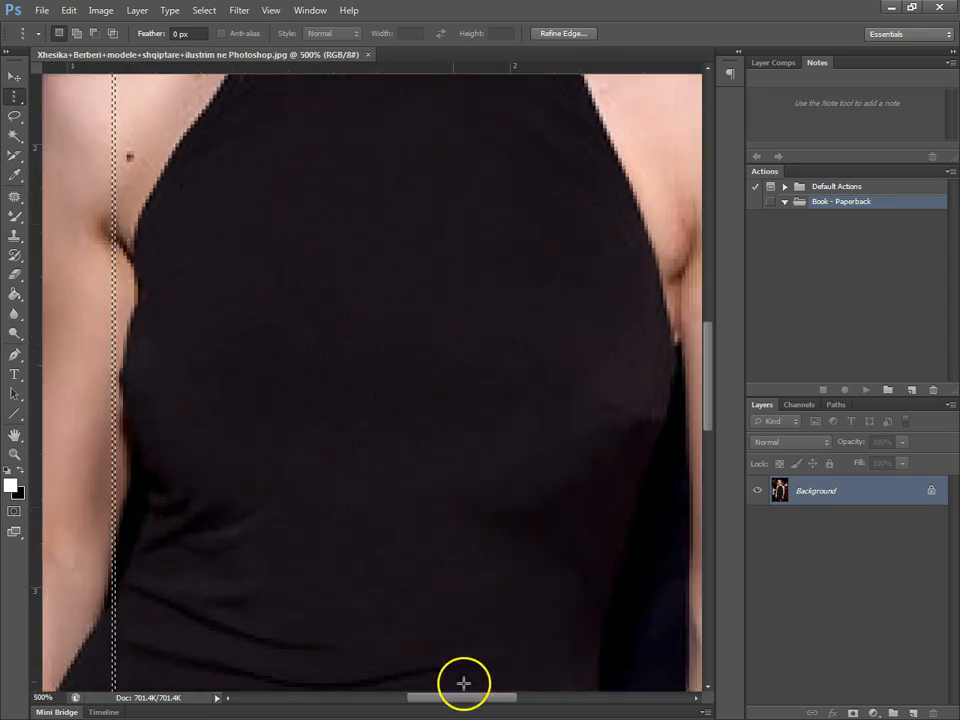
{"action": "left_click_drag", "start_coordinate": [489, 699], "coordinate": [457, 700]}
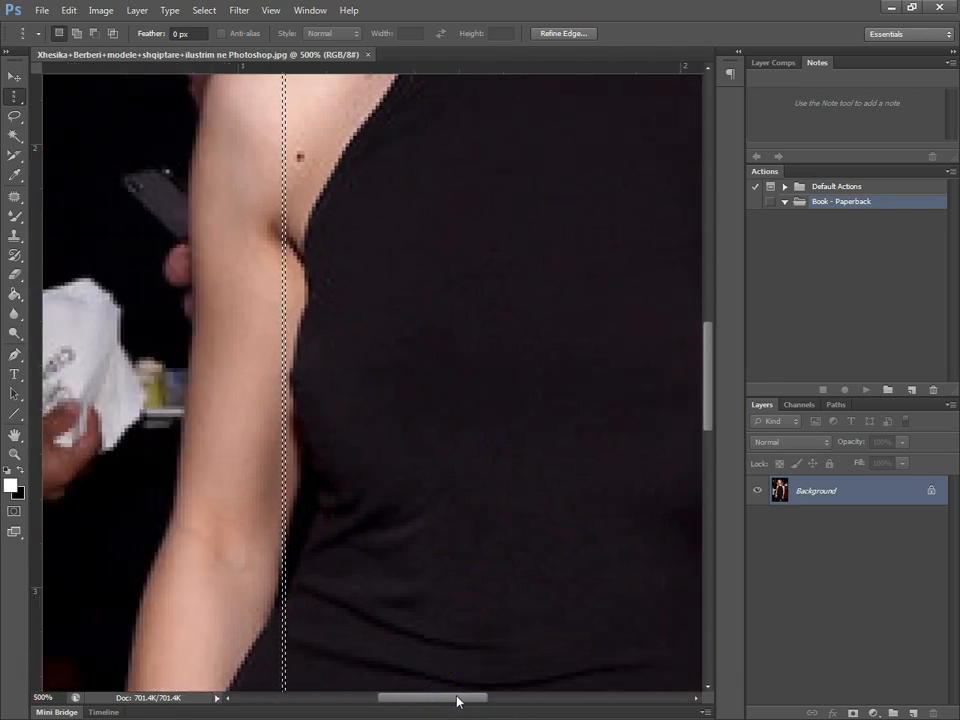
{"action": "key", "text": "ctrl+plus"}
{"action": "key", "text": "ctrl+plus"}
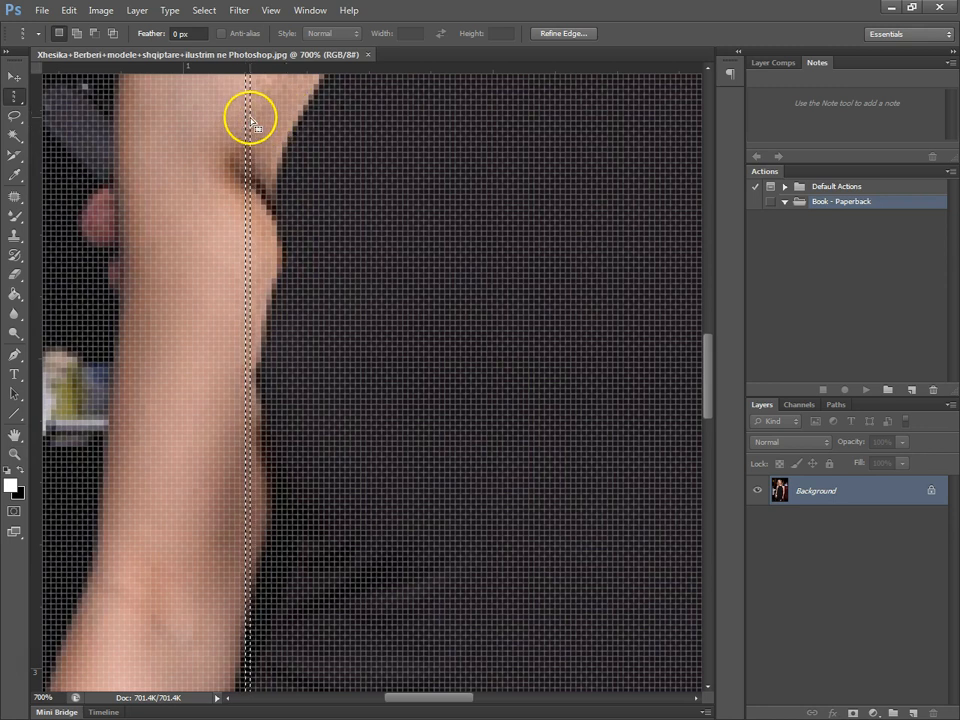
{"action": "left_click", "coordinate": [14, 77]}
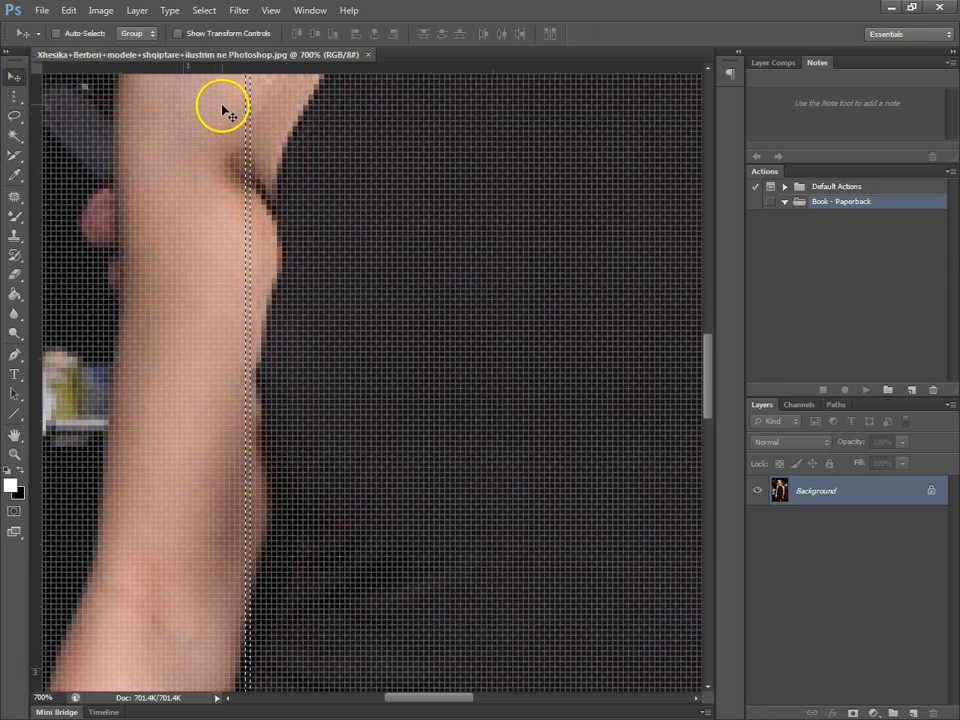
{"action": "left_click_drag", "start_coordinate": [248, 107], "coordinate": [208, 101]}
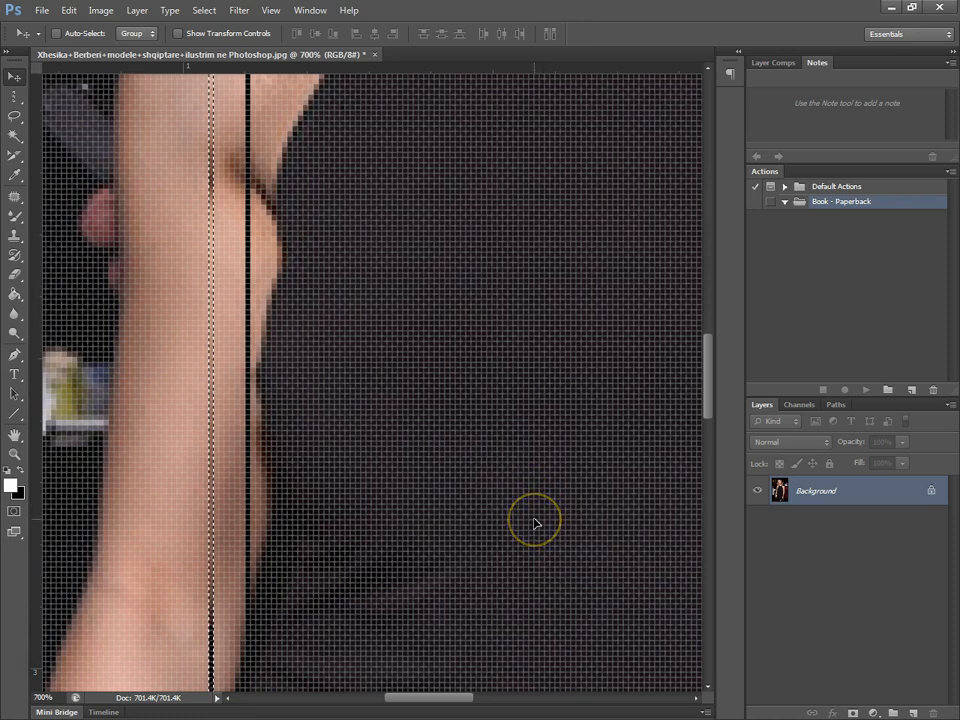
- Examine the moved pixel column and the strip it left behind from 700% magnification back down to 100%
{"action": "key", "text": "ctrl+minus"}
{"action": "key", "text": "ctrl+minus"}
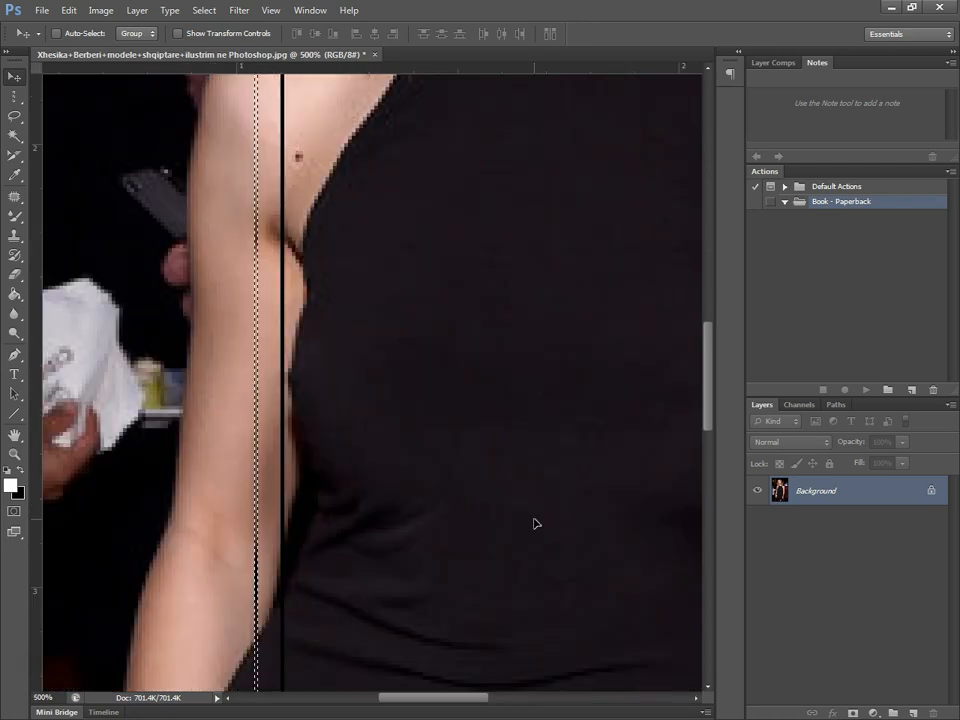
{"action": "key", "text": "ctrl+minus"}
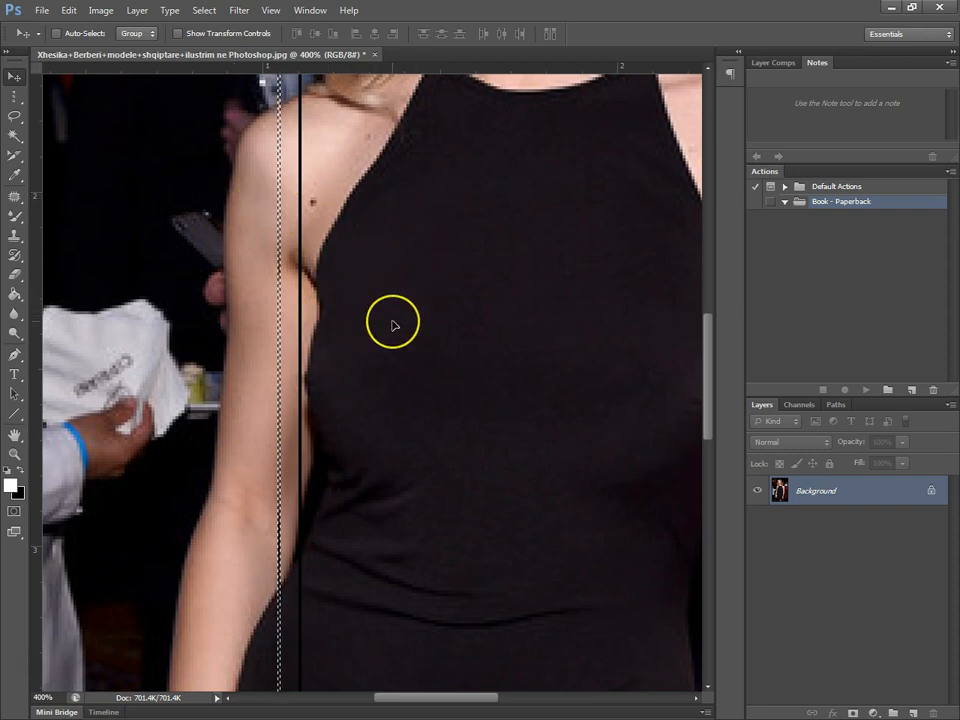
{"action": "key", "text": "ctrl+minus"}
{"action": "key", "text": "ctrl+minus"}
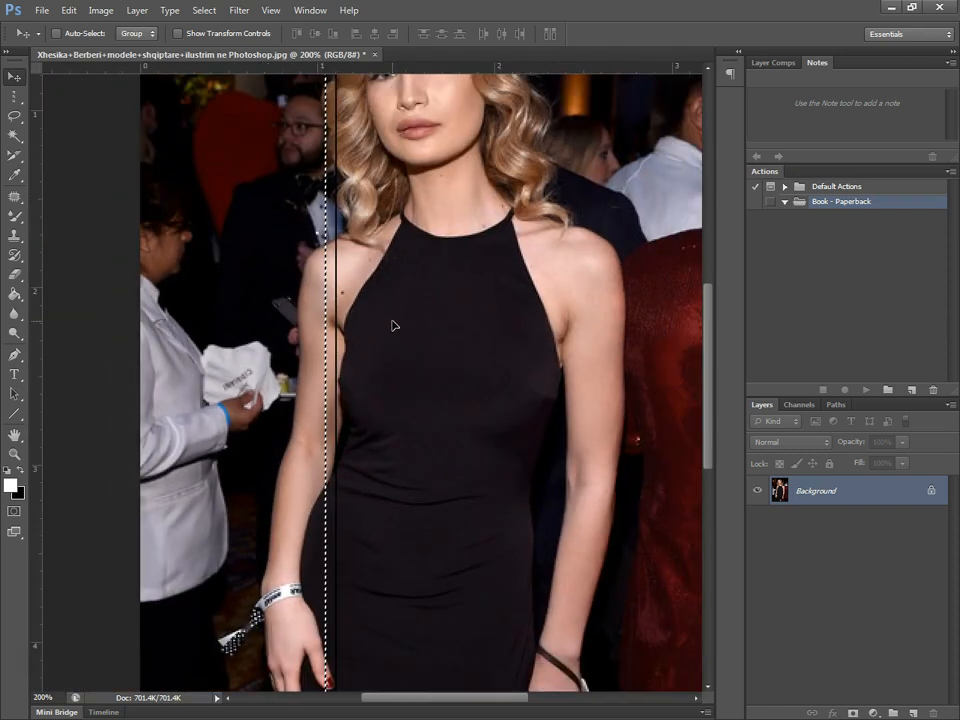
{"action": "left_click", "coordinate": [398, 312]}
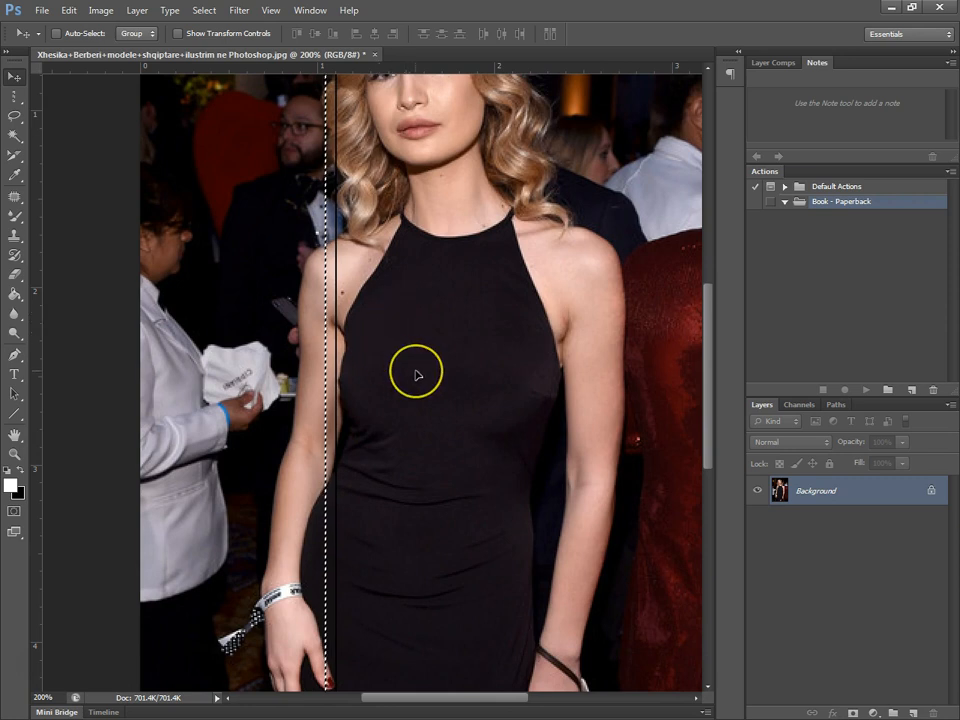
{"action": "key", "text": "ctrl+minus"}
{"action": "left_click", "coordinate": [425, 335]}
- Undo the pixel column move and clear the single-column selection
{"action": "key", "text": "Right"}
{"action": "key", "text": "Right"}
{"action": "key", "text": "Right"}
{"action": "key", "text": "Right"}
{"action": "key", "text": "Right"}
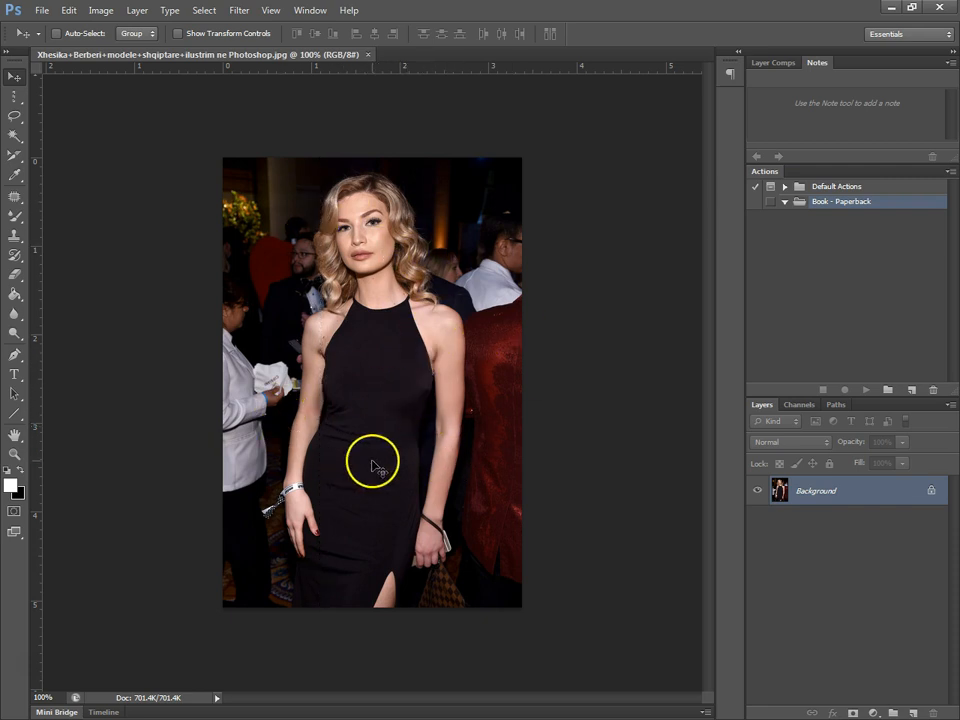
- Show the list of available marquee tools
{"action": "left_click", "coordinate": [21, 101]}
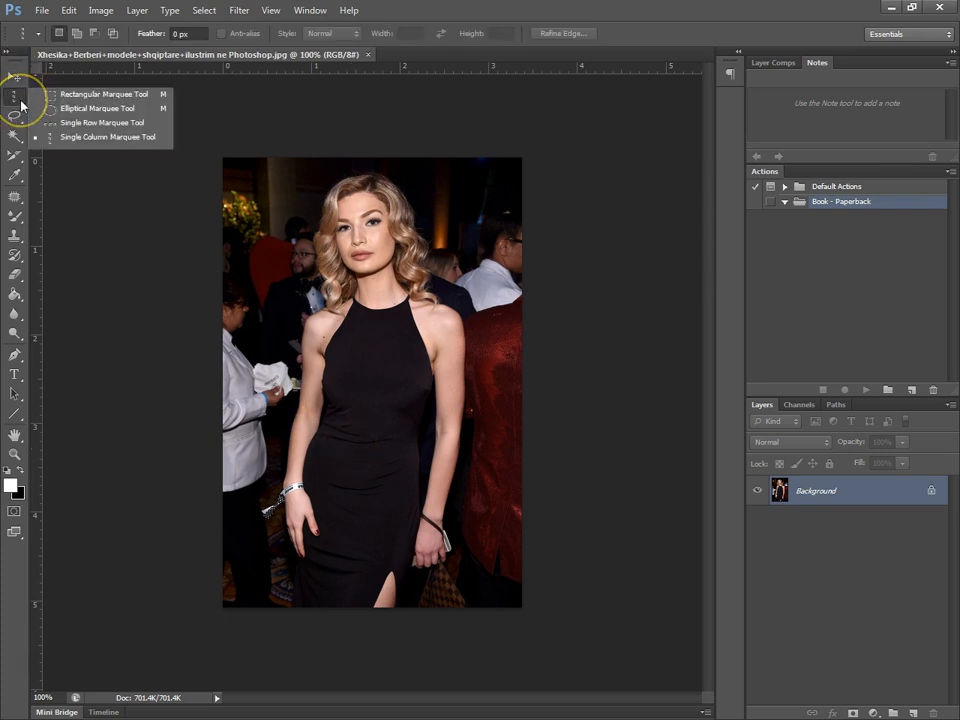